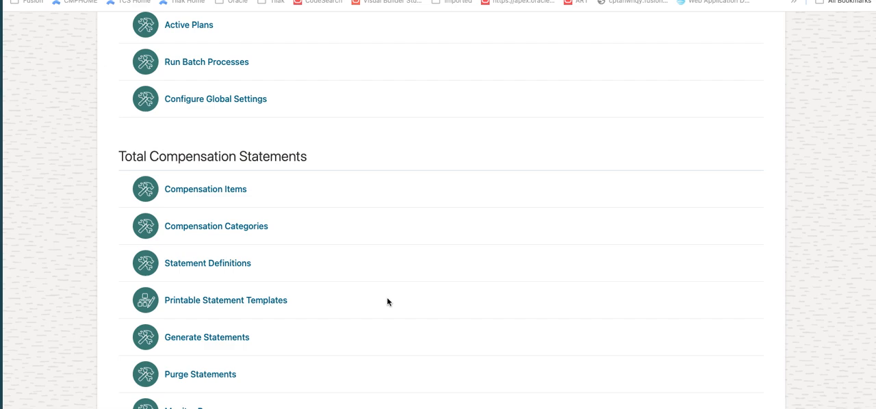
- Create a new total compensation statement definition named "LESS - Statement"
left_click(222, 266)
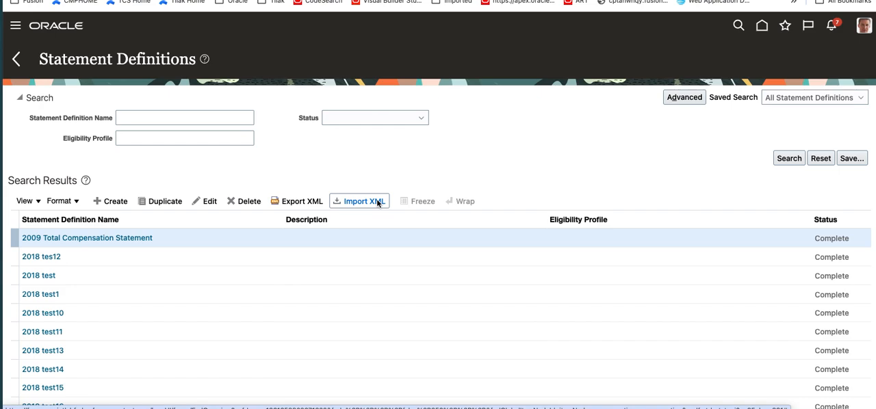
left_click(114, 202)
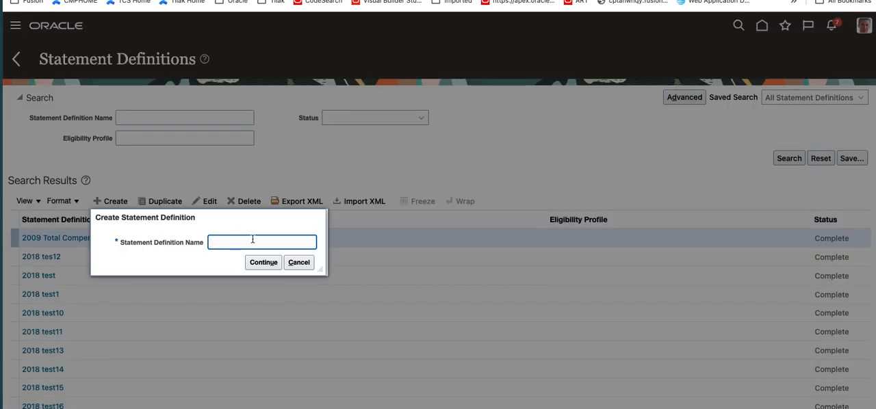
type("LESS - Statement")
left_click(264, 263)
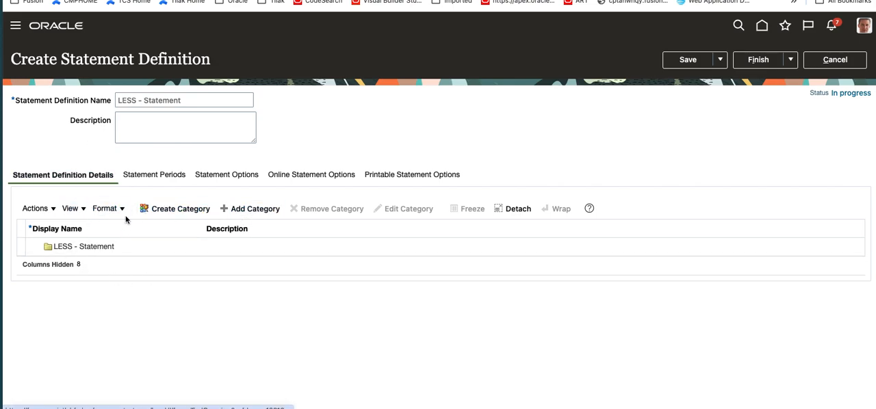
- Start adding existing categories to the statement definition and search for category names starting with "Less"
left_click(258, 213)
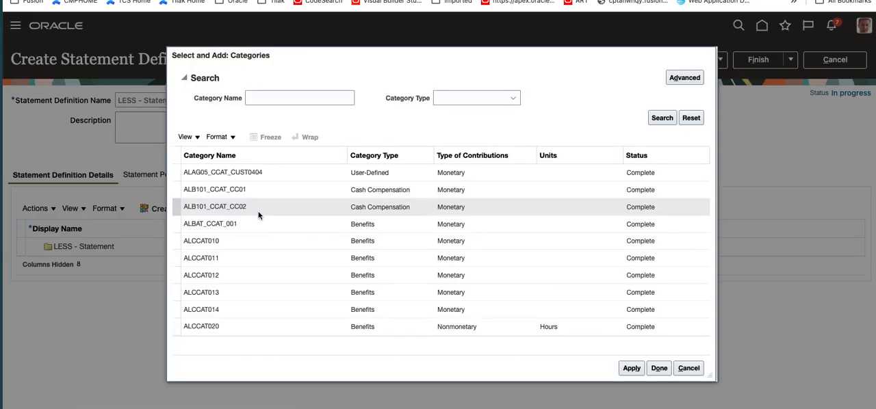
left_click(287, 94)
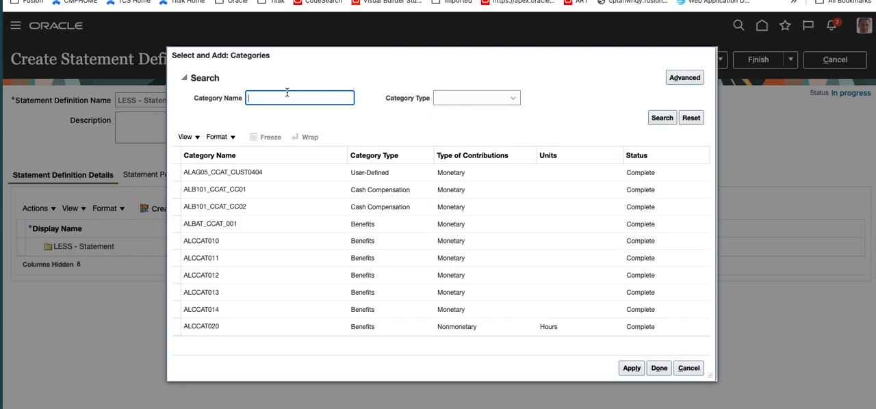
type("E")
key("BackSpace")
type("Less")
key("Return")
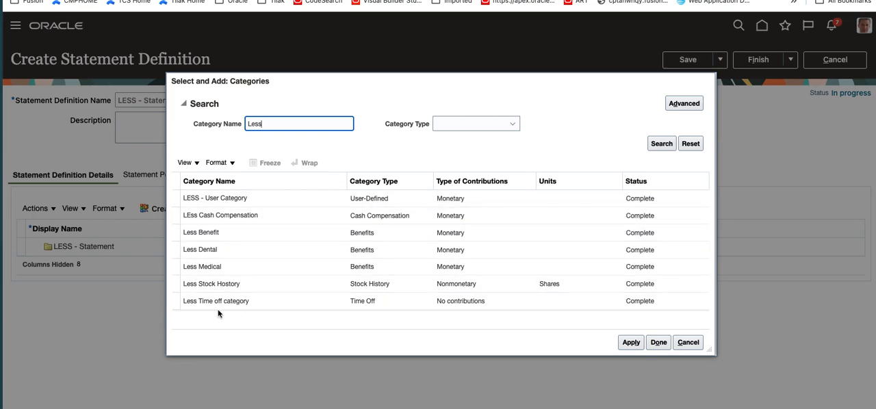
- Add the LEss Cash Compensation, Less Benefit and LESS - User Category categories to the statement
left_click(276, 218)
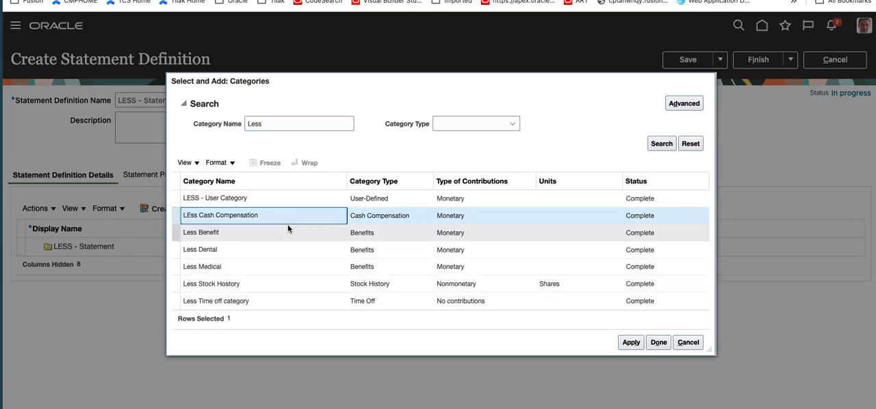
left_click(626, 343)
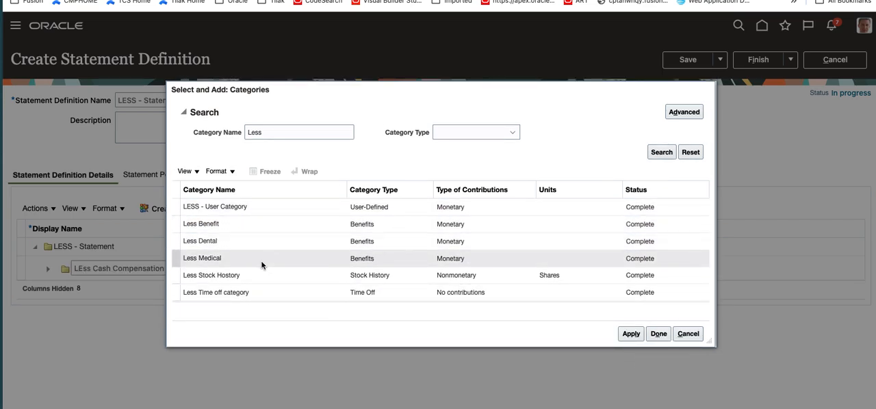
left_click(248, 222)
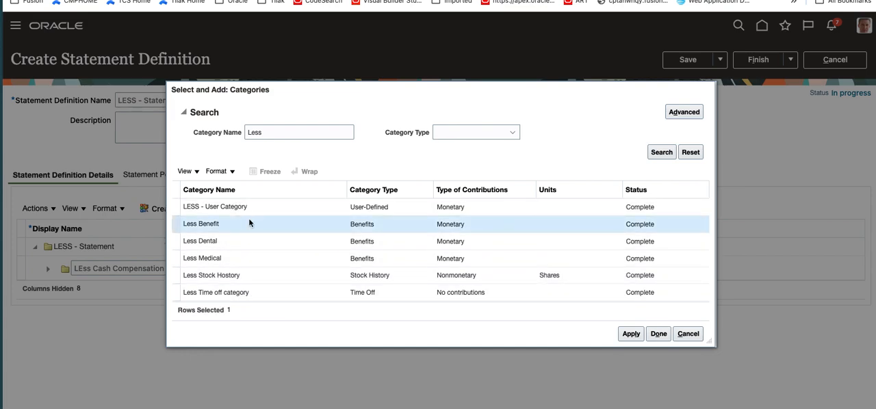
left_click(632, 334)
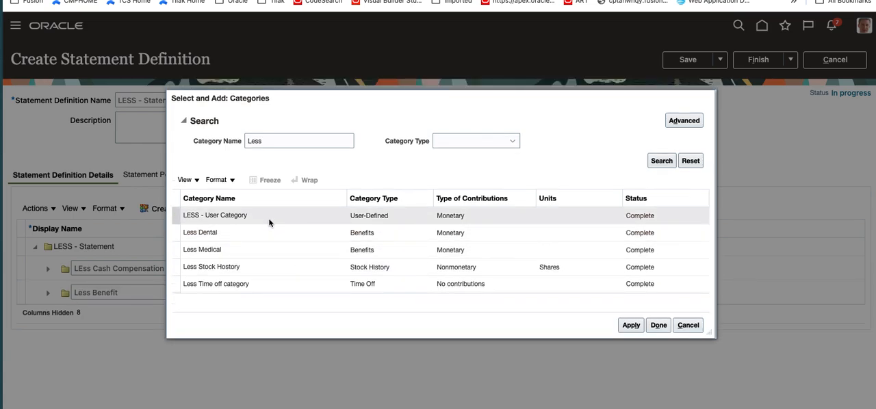
left_click(268, 217)
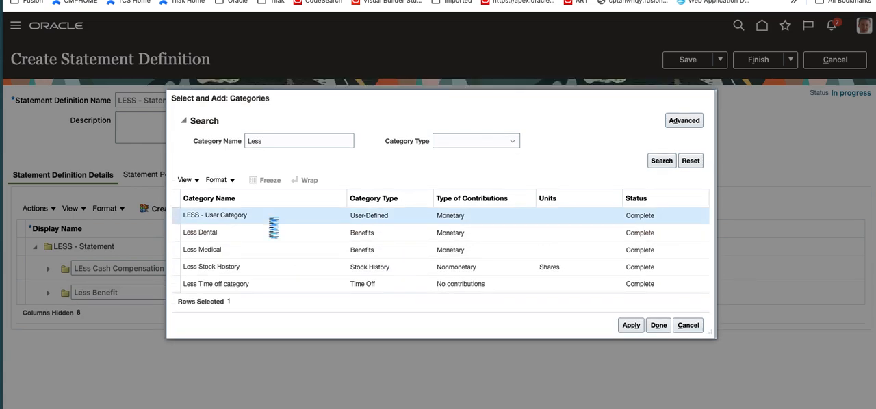
left_click(630, 326)
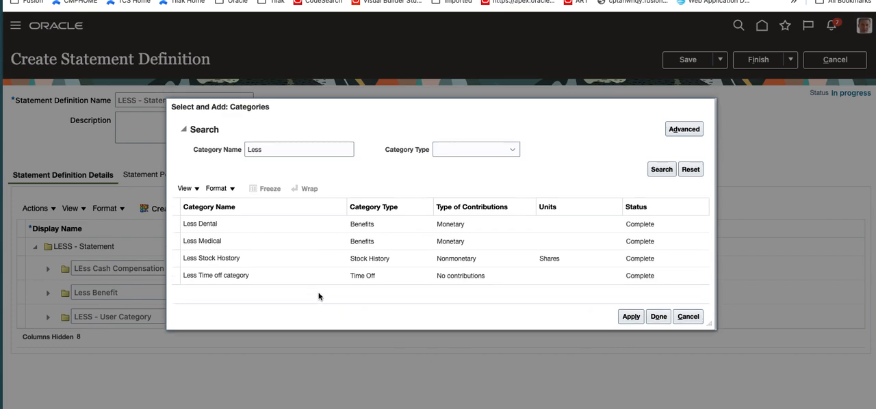
- Add the Less Time off category and Less Stock Hostory to the statement, finish the category selection and save the definition
left_click(274, 278)
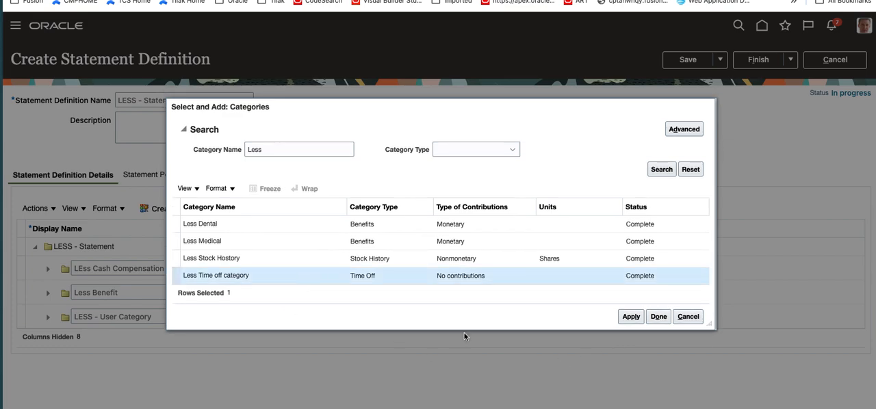
left_click(630, 319)
left_click(259, 266)
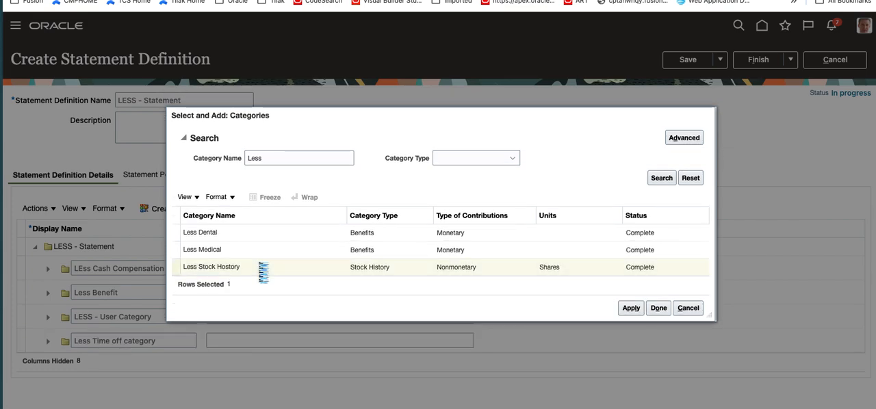
left_click(630, 308)
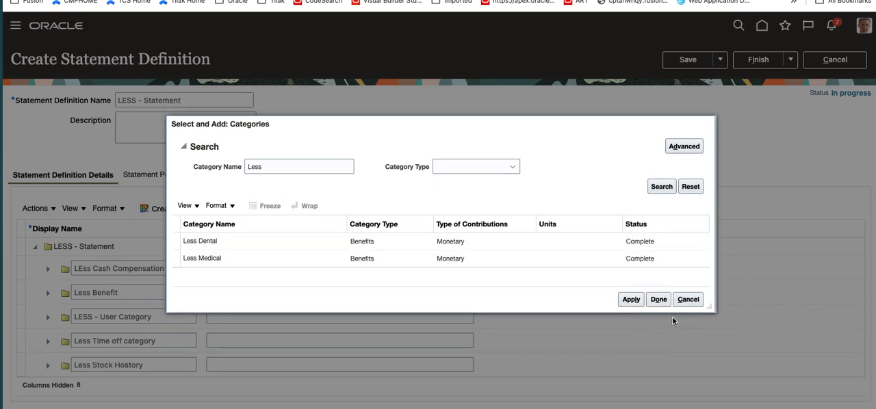
left_click(659, 300)
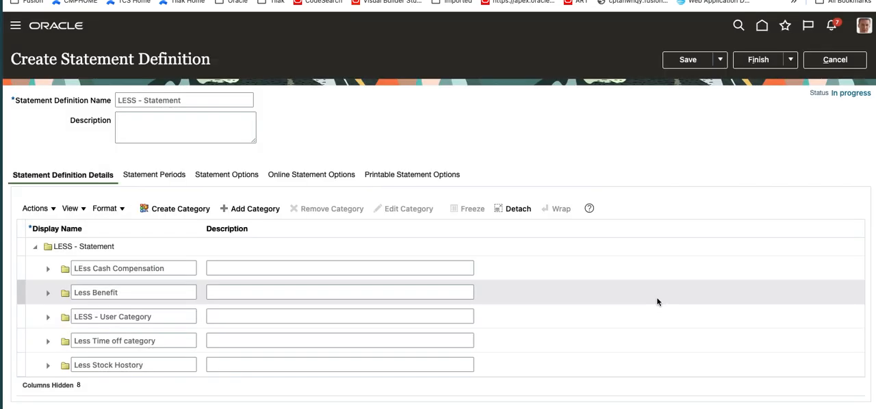
left_click(690, 60)
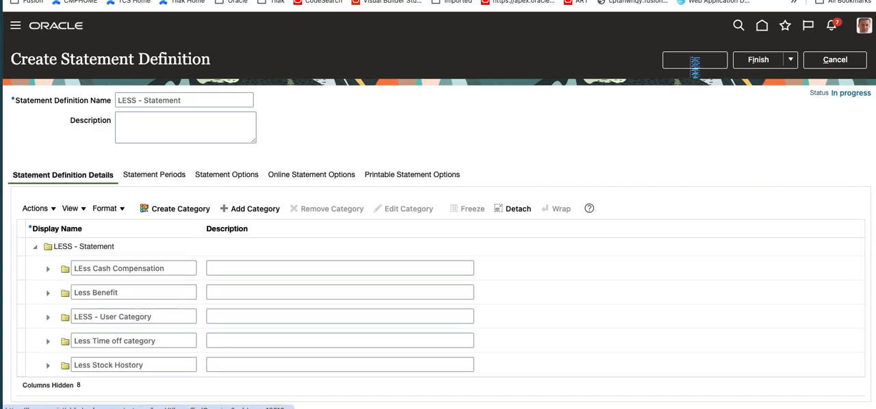
left_click(465, 136)
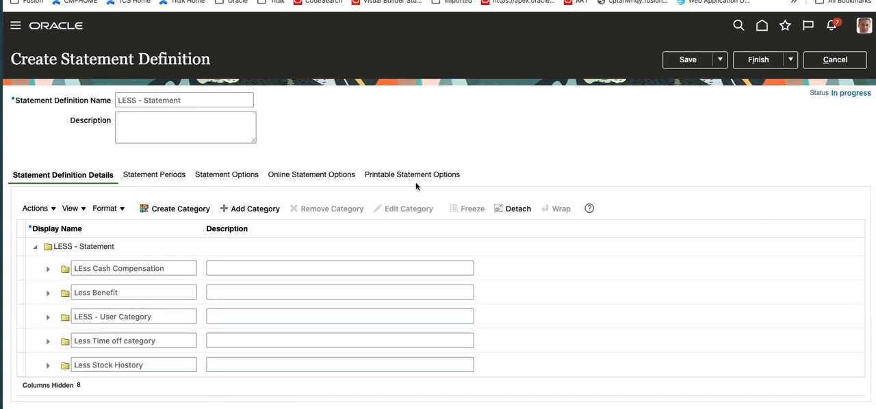
- Expand all categories in the statement definition details and show all of the table's columns
left_click(54, 210)
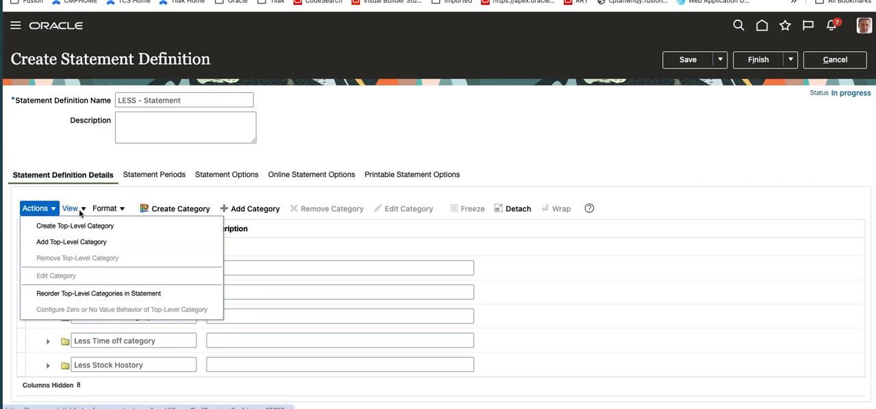
left_click(78, 209)
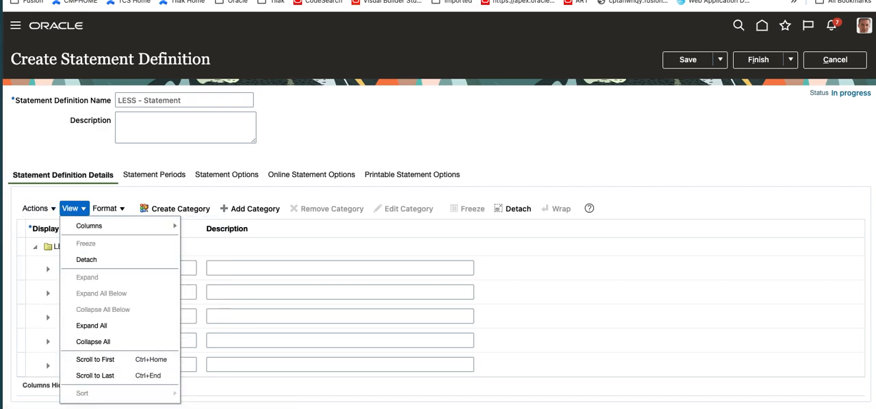
left_click(118, 325)
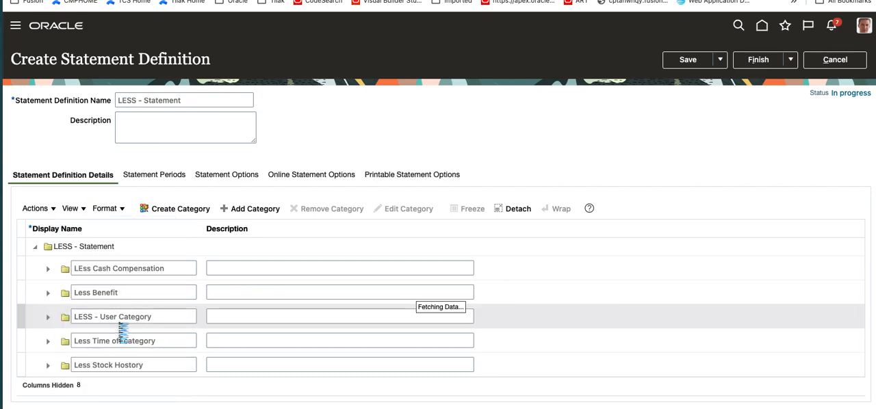
left_click(73, 209)
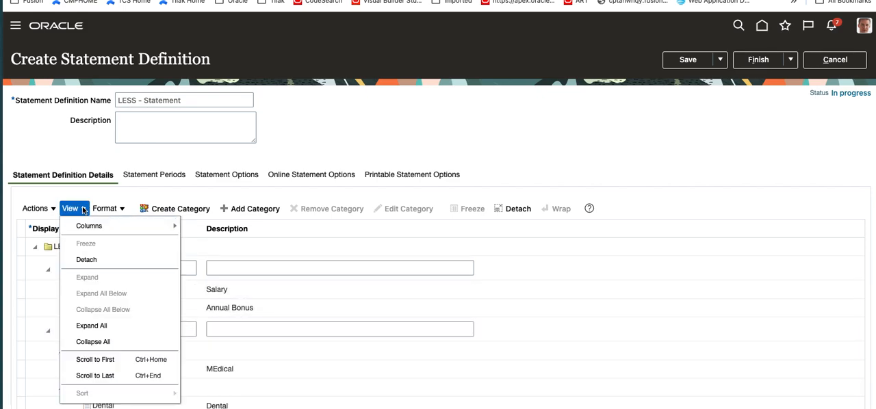
mouse_move(100, 231)
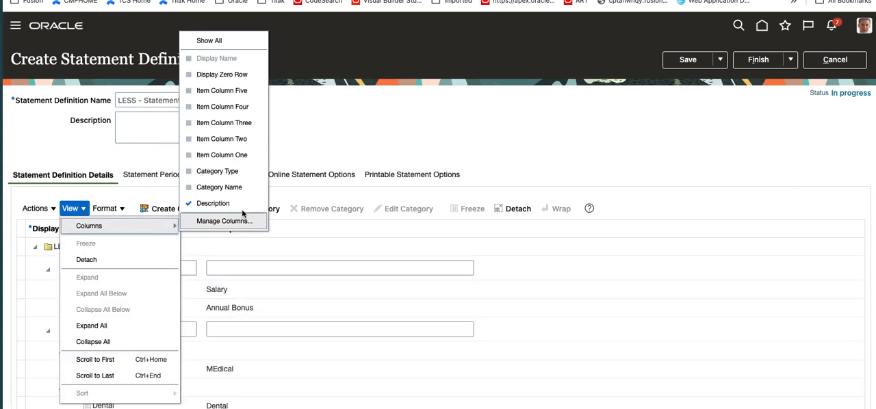
left_click(226, 43)
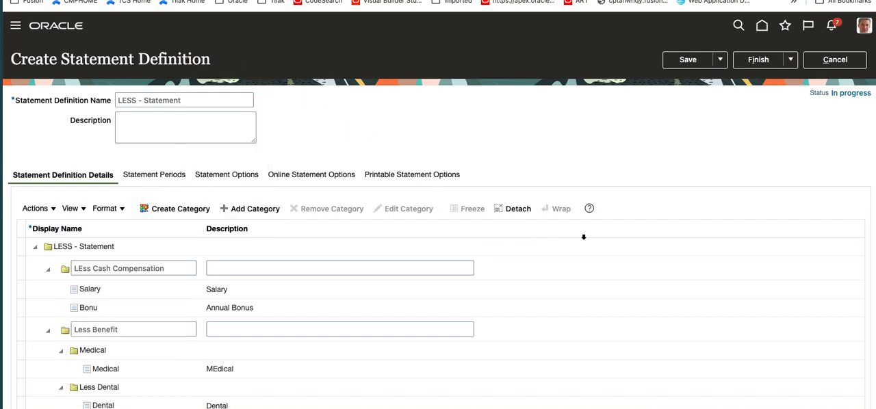
- Review the compensation items assigned to each category and view the details of the Less-Bonus item
scroll(584, 237, "down", 2)
scroll(591, 344, "down", 3)
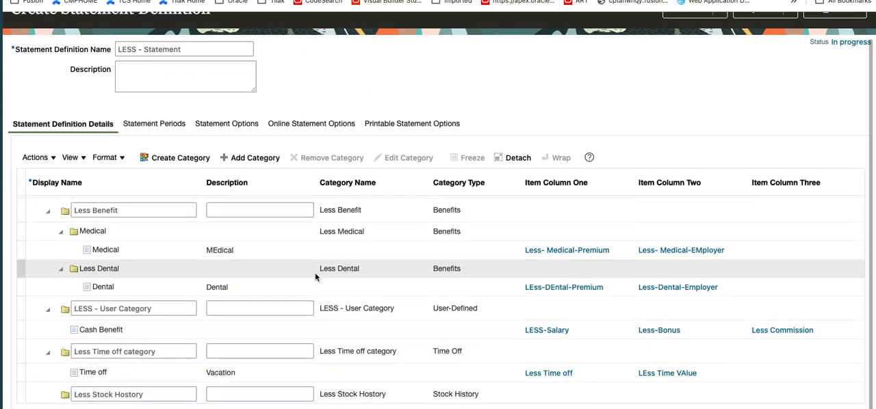
scroll(315, 273, "up", 5)
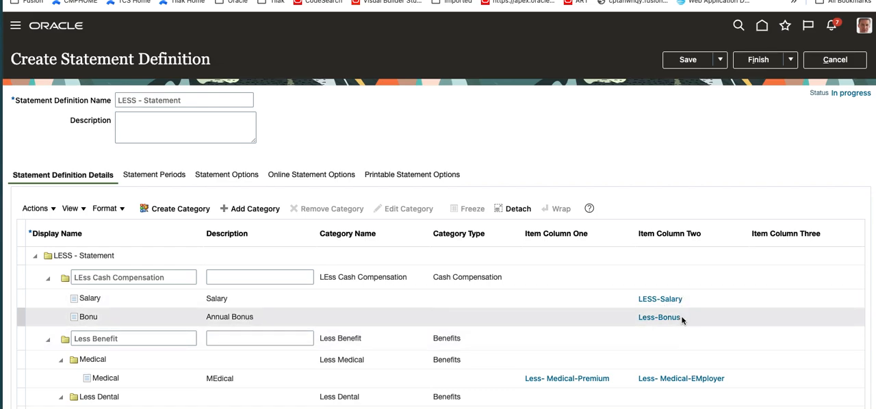
scroll(685, 316, "down", 1)
scroll(686, 321, "down", 1)
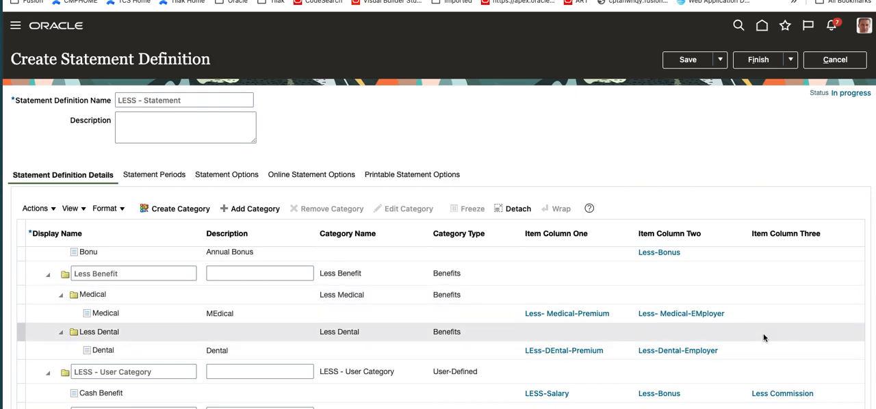
left_click(646, 255)
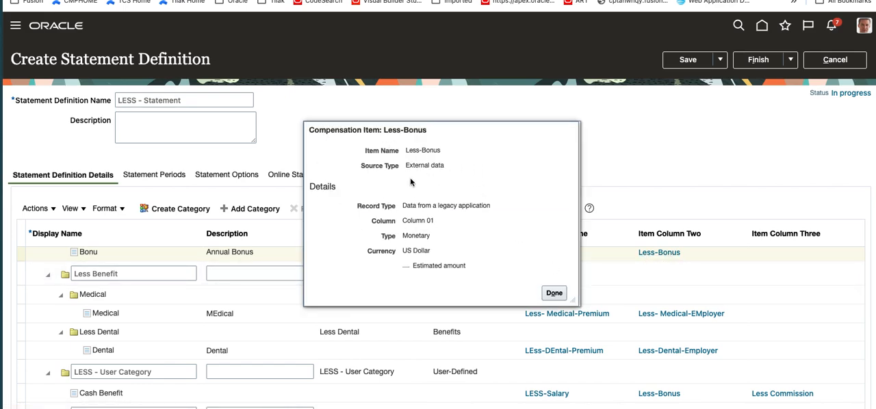
left_click(556, 294)
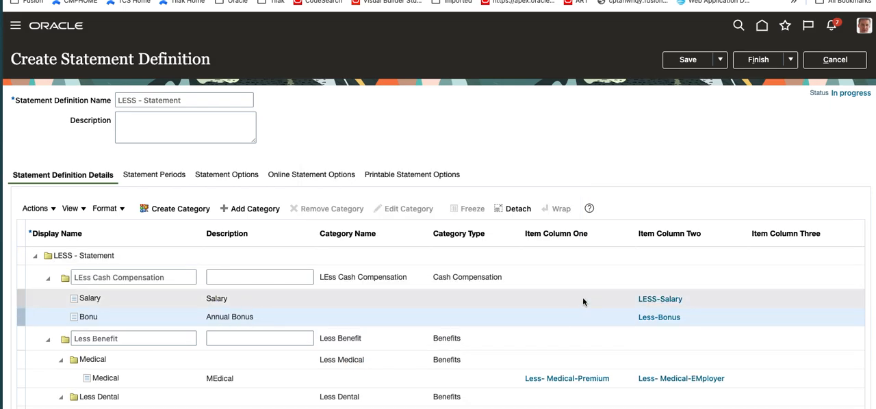
- Save the statement definition, view the LEss Cash Compensation category's edit page and leave it without making changes
left_click(165, 279)
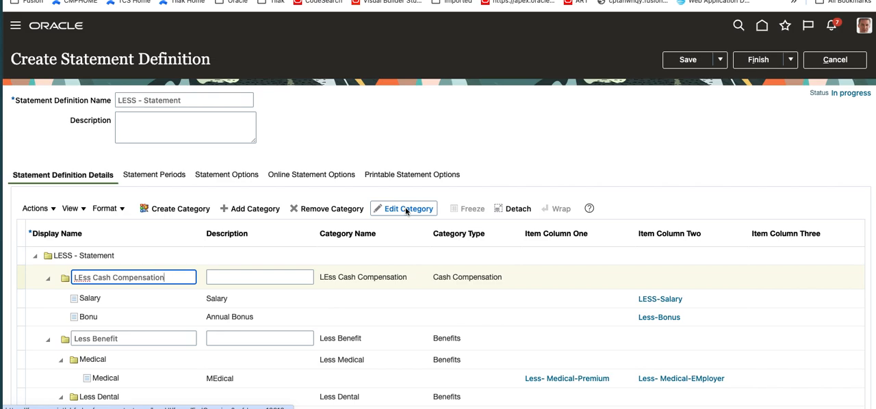
left_click(693, 59)
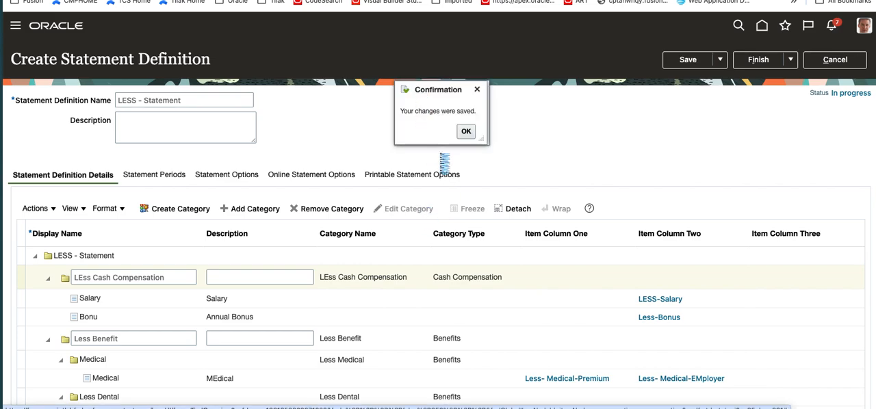
left_click(466, 132)
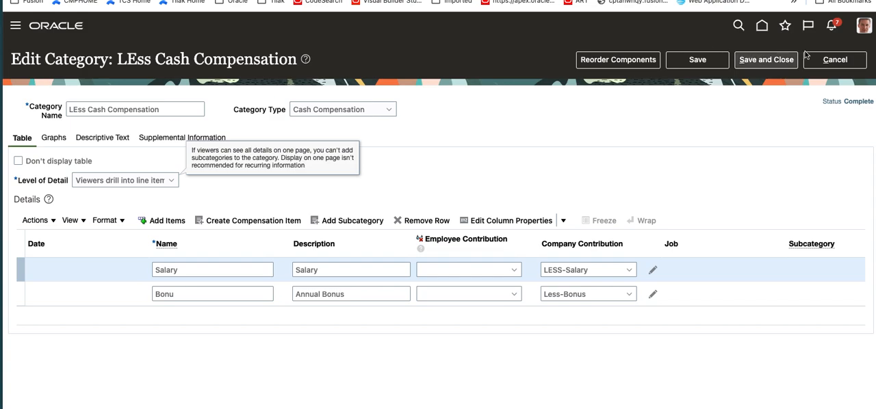
left_click(827, 59)
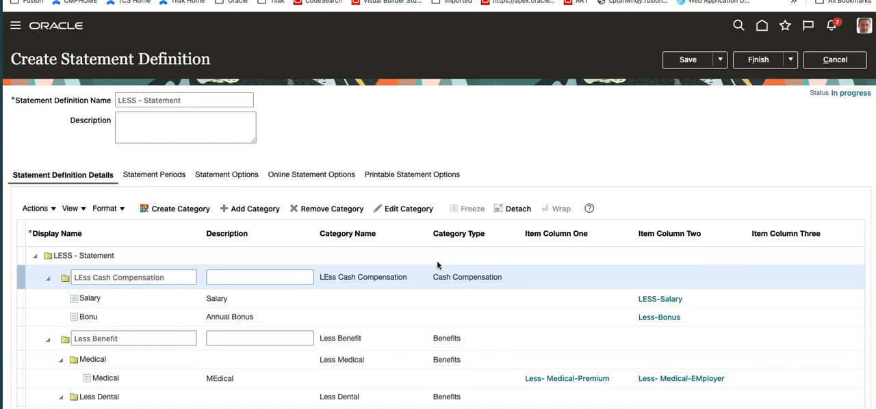
scroll(389, 332, "down", 5)
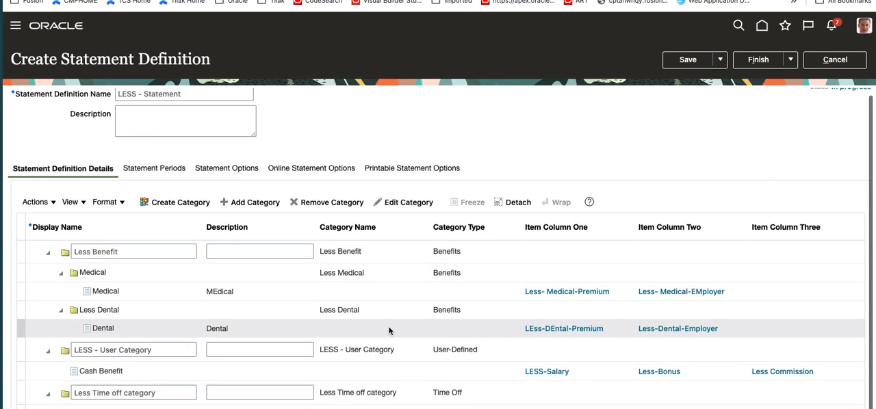
scroll(232, 334, "down", 1)
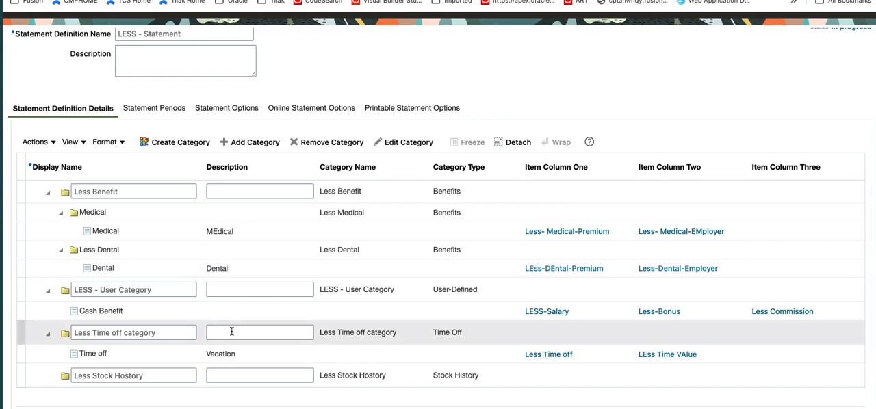
scroll(234, 332, "up", 5)
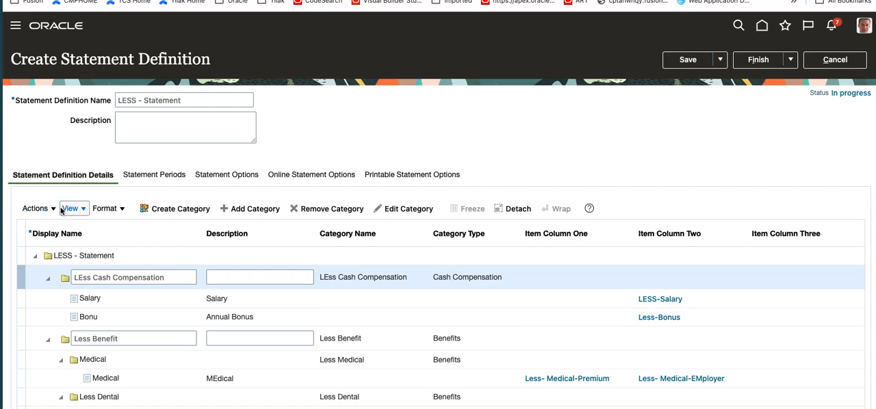
- Collapse the whole statement definition tree and expand only the LESS - Statement node to list its top-level categories
left_click(80, 210)
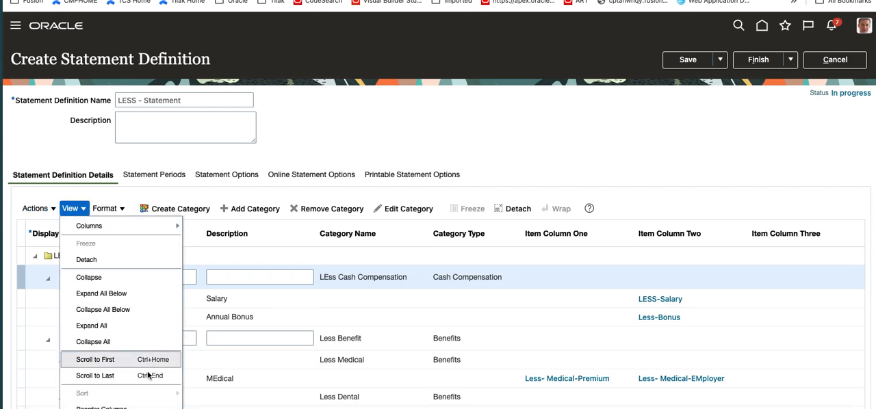
left_click(151, 311)
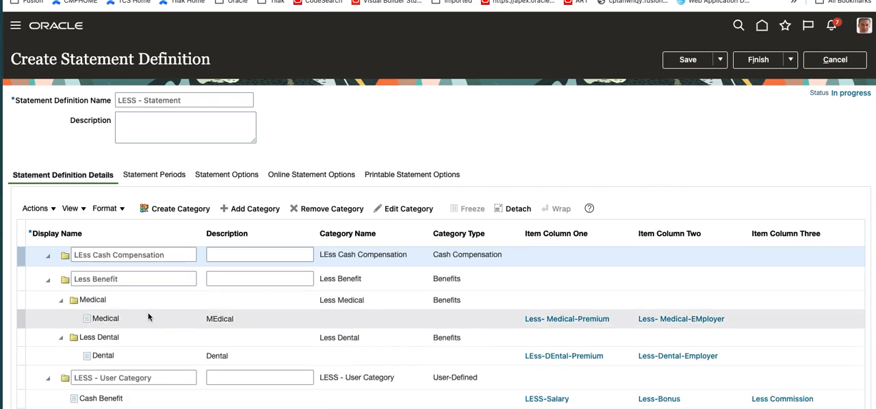
left_click(85, 214)
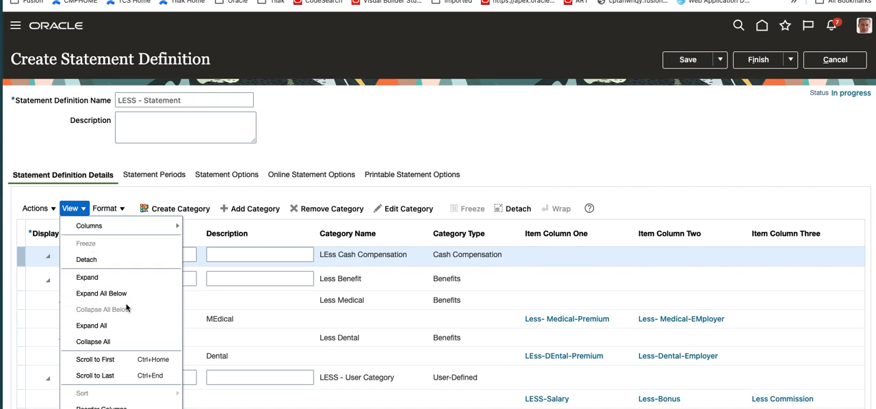
left_click(137, 341)
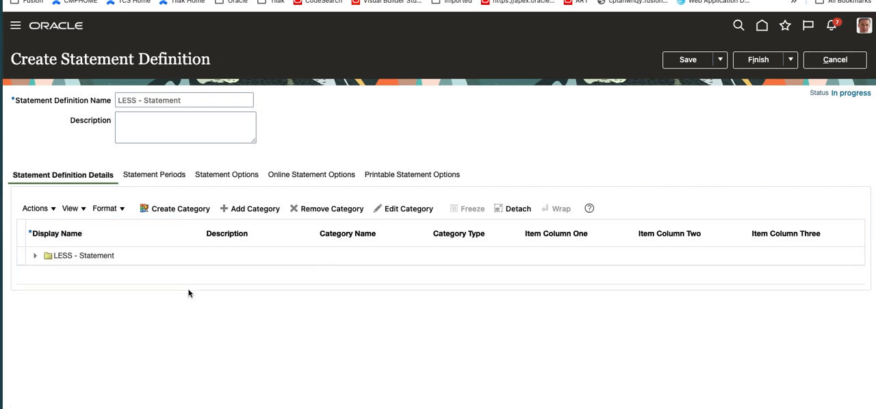
left_click(35, 256)
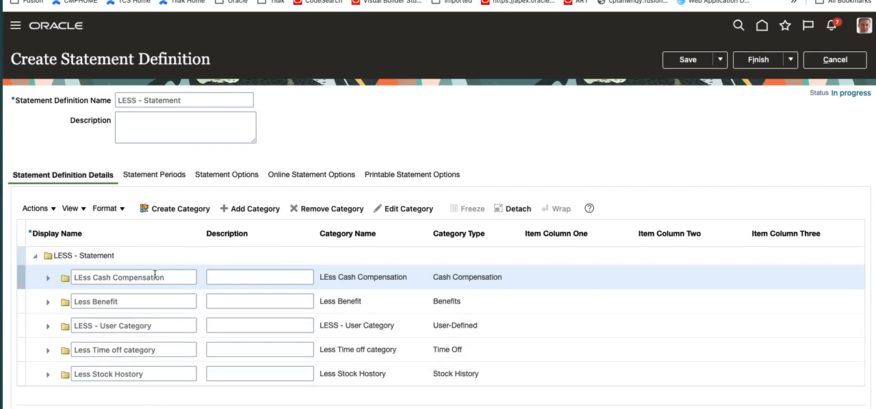
- Add a statement period that starts on 1/1/23 and ends on 12/31/23
left_click(162, 177)
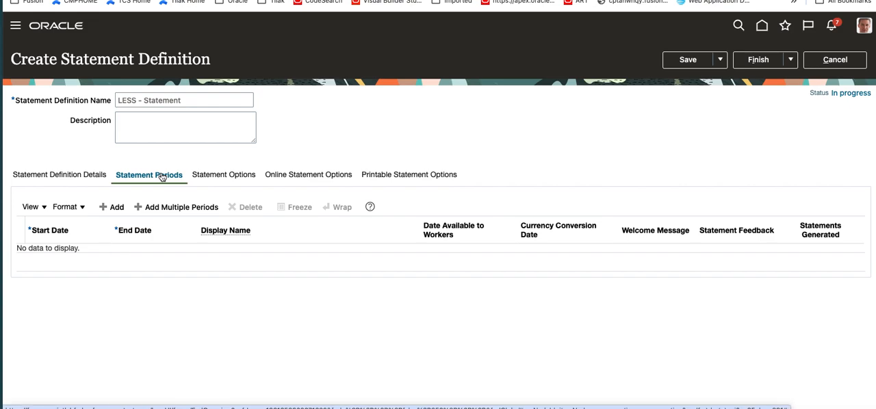
left_click(113, 207)
left_click(75, 256)
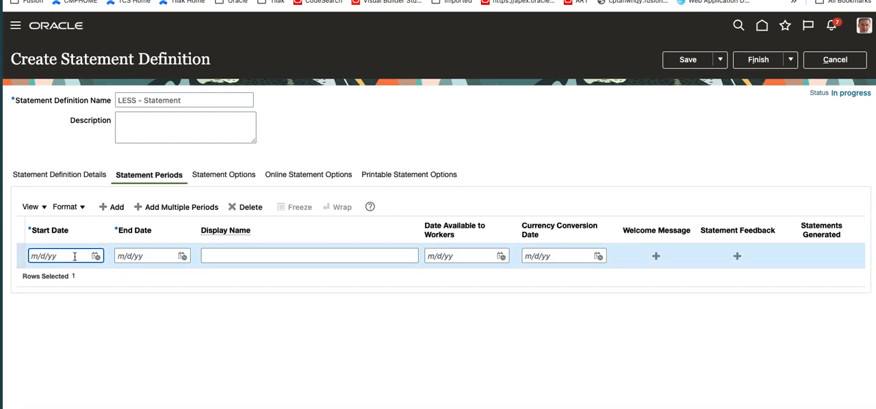
type("1/1/2023")
key("Tab")
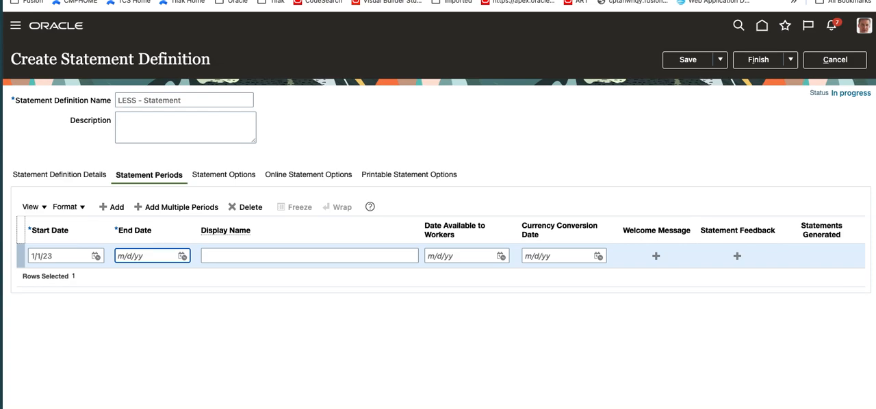
type("12/31/2023")
key("Tab")
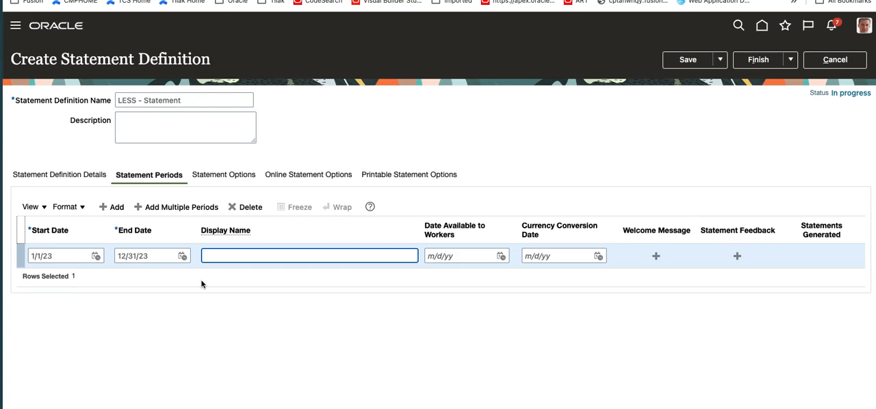
- Give the new statement period the display name "Year 2023 - Lesson"
type("Year 2023 - Lesson")
key("Tab")
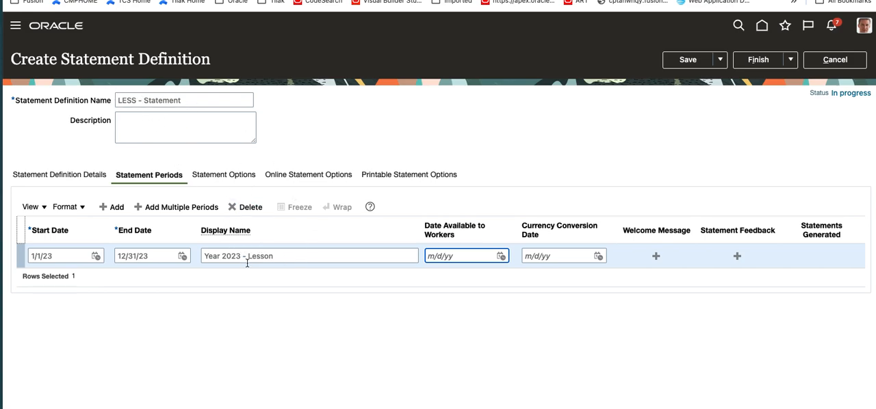
- Set the period's date available to workers and currency conversion date to 12/31/23 and save the statement definition
left_click_drag(156, 263, 117, 255)
key("ctrl+c")
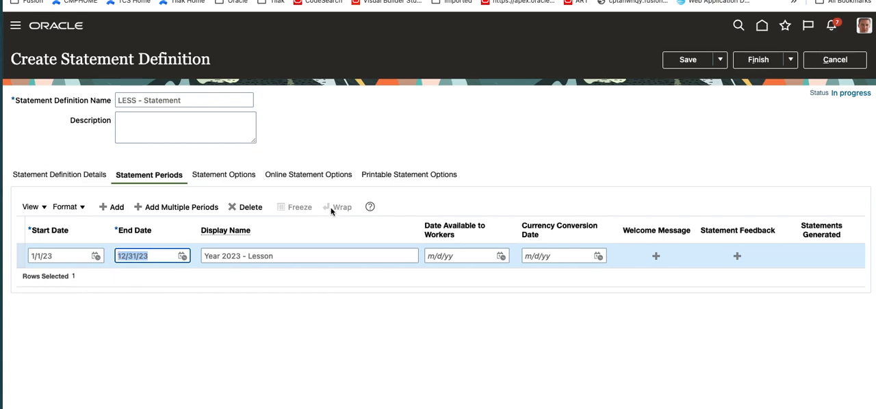
left_click(476, 256)
key("ctrl+v")
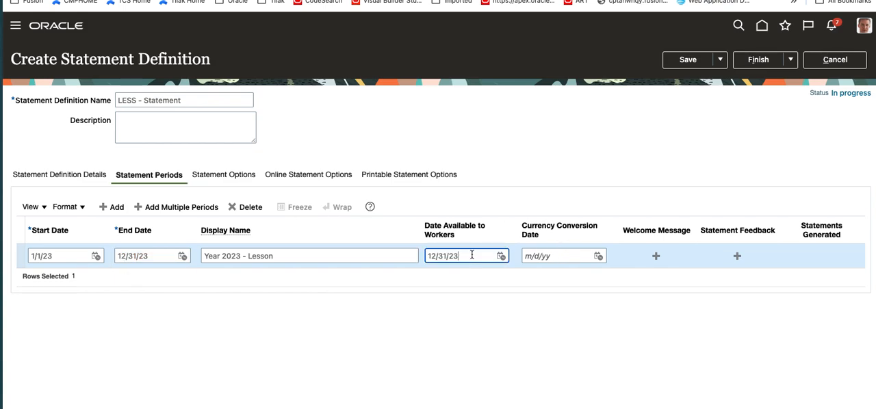
key("Tab")
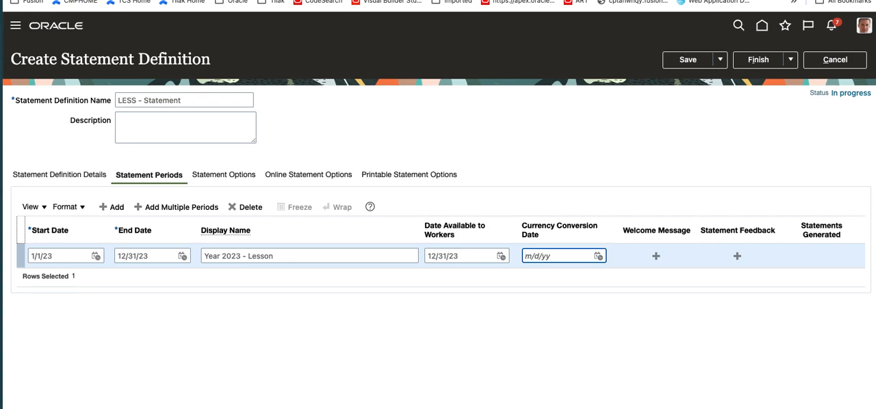
key("ctrl+v")
left_click(683, 61)
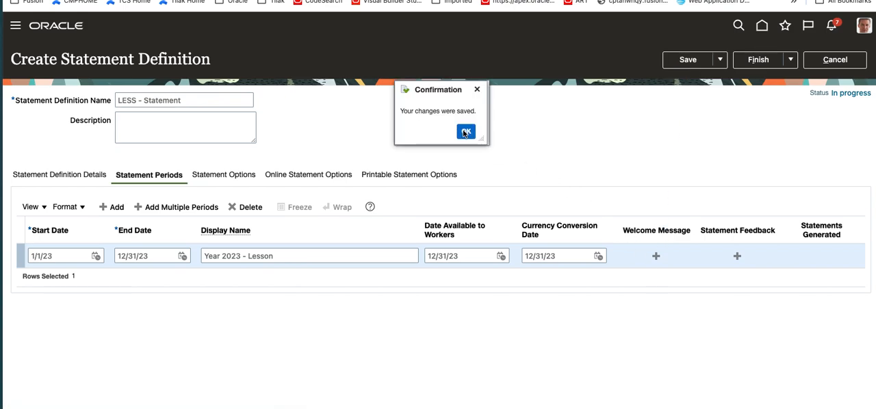
left_click(465, 133)
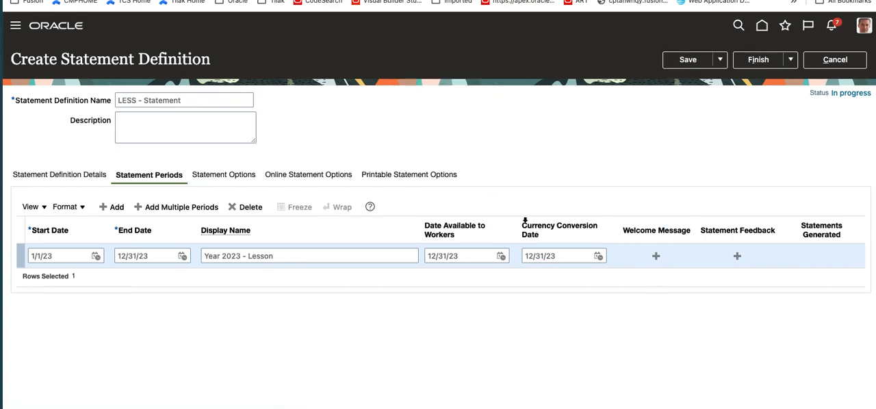
- Compose the welcome message "Welcome Pge" for the 2023 statement period, save it and return to the definition
left_click(658, 257)
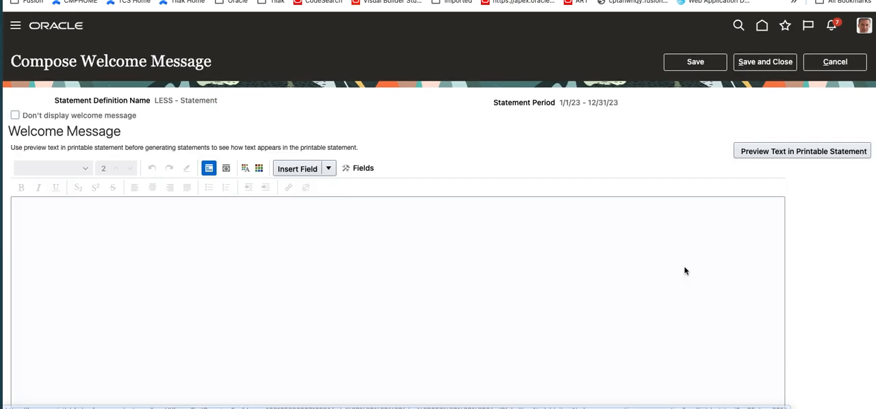
type("W")
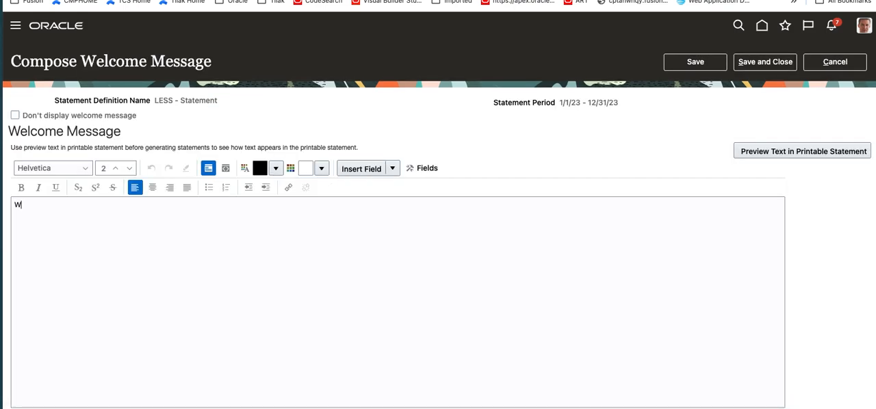
type("elcome PGE")
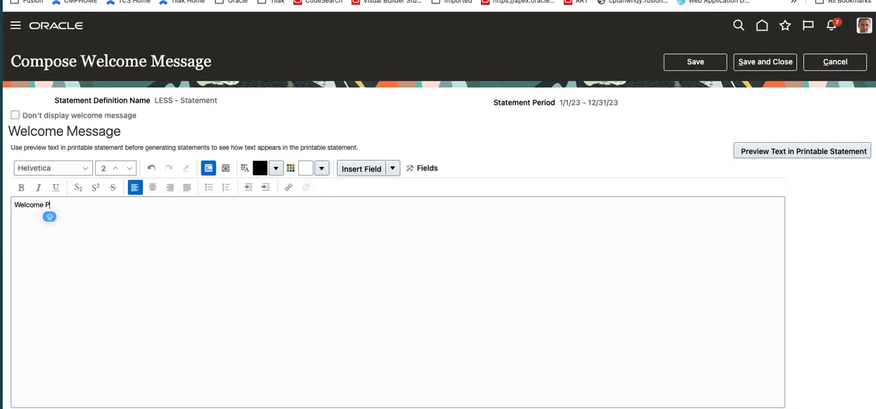
key("BackSpace")
key("BackSpace")
key("Caps_Lock")
type("ge")
left_click(700, 63)
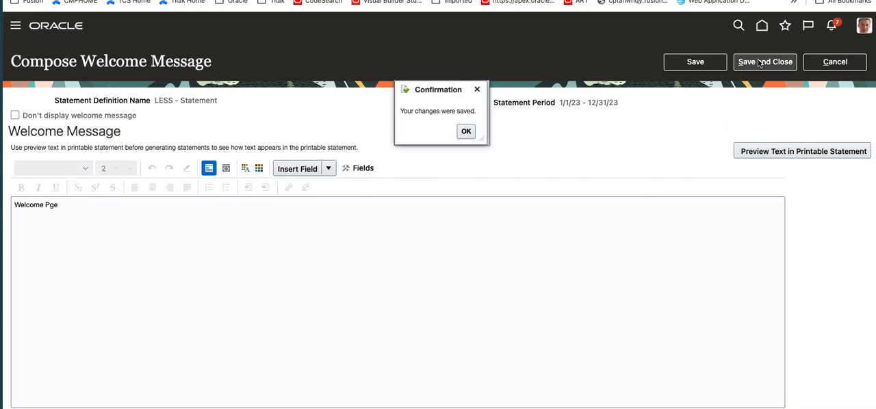
left_click(466, 132)
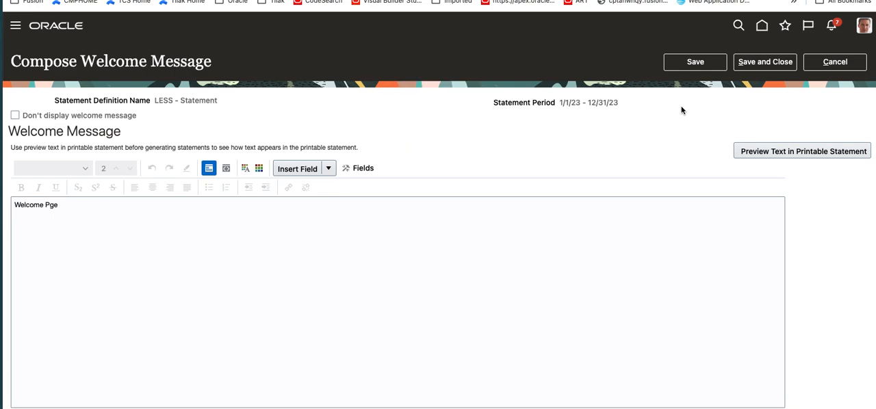
left_click(770, 63)
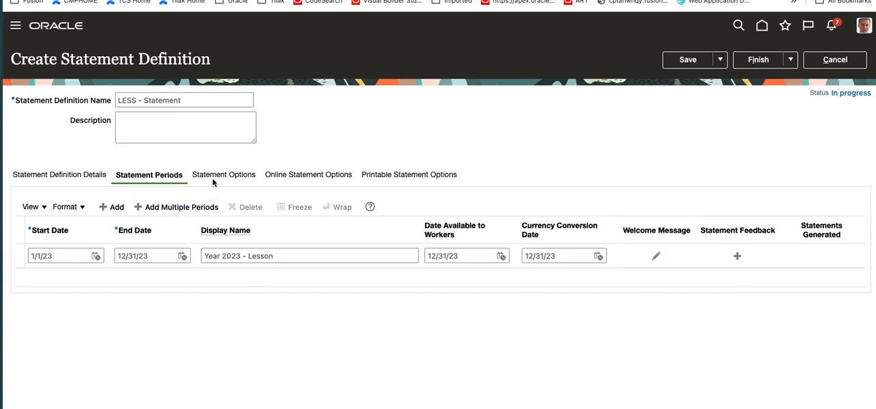
- View the settings for adding multiple statement periods, including the number of periods, and leave without adding any
left_click(180, 208)
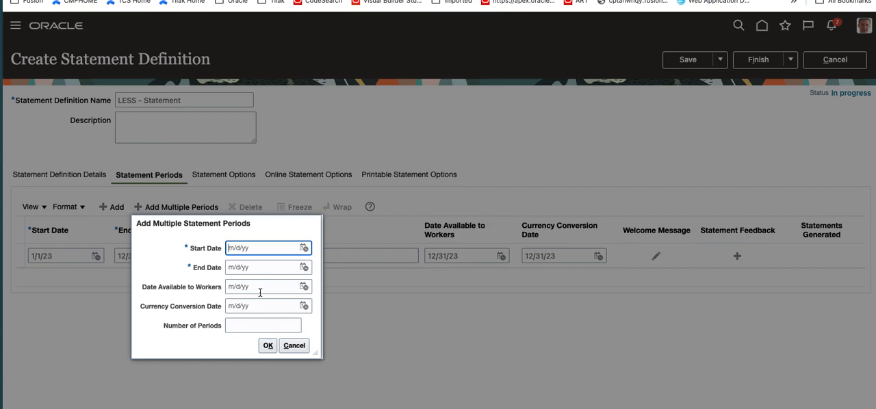
left_click(243, 329)
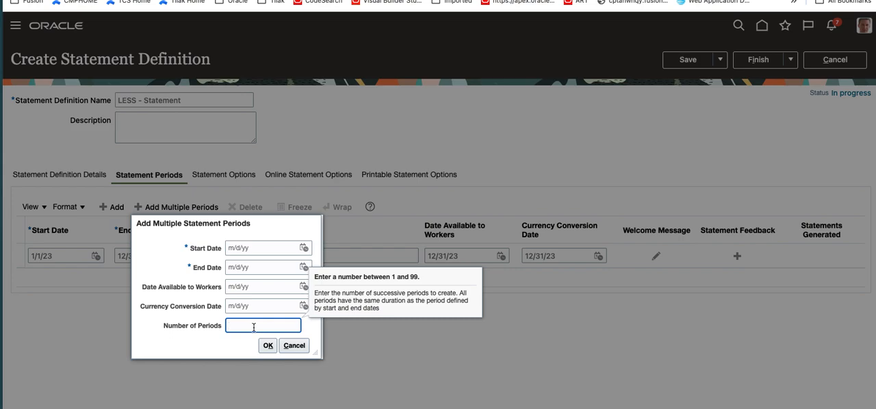
left_click(287, 352)
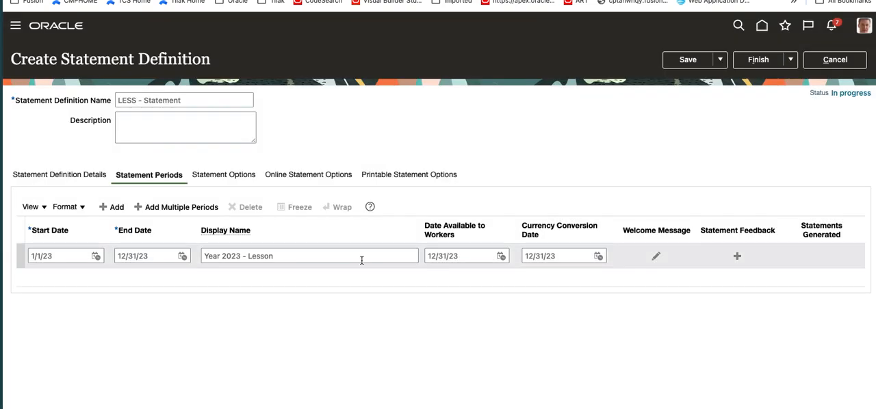
left_click(308, 255)
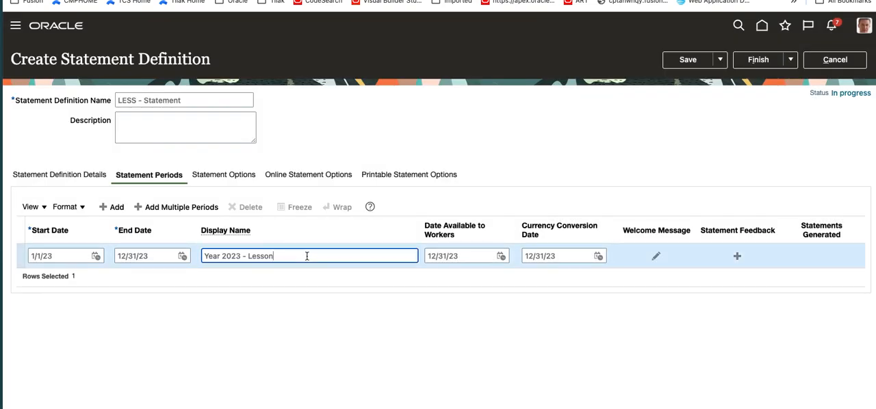
- Review the available eligibility profiles in the statement options without selecting one, and include Position as a statement header display field
left_click(238, 177)
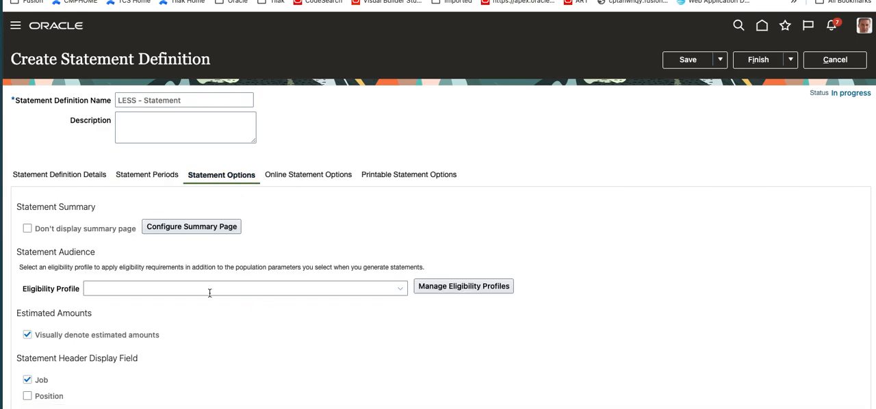
left_click(350, 289)
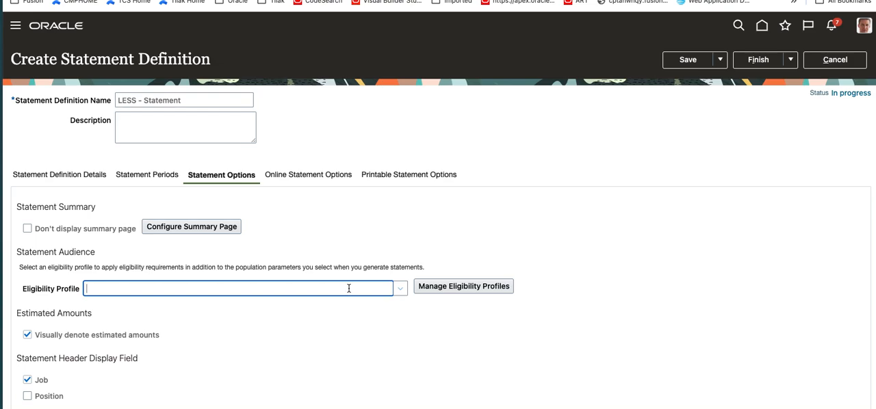
scroll(337, 344, "down", 1)
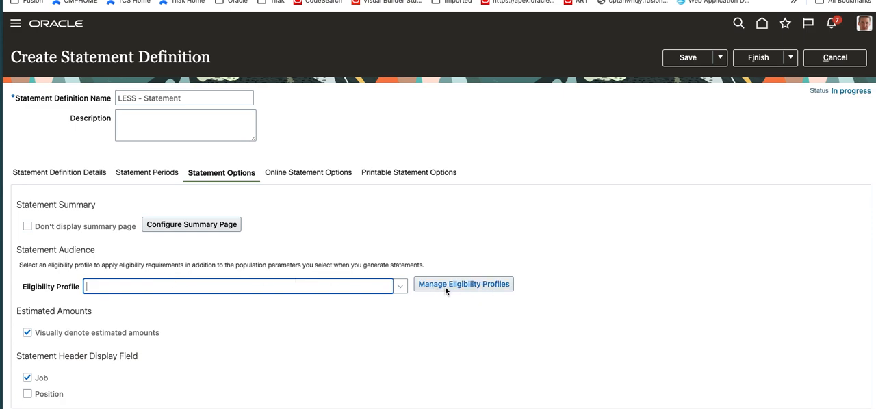
left_click(397, 290)
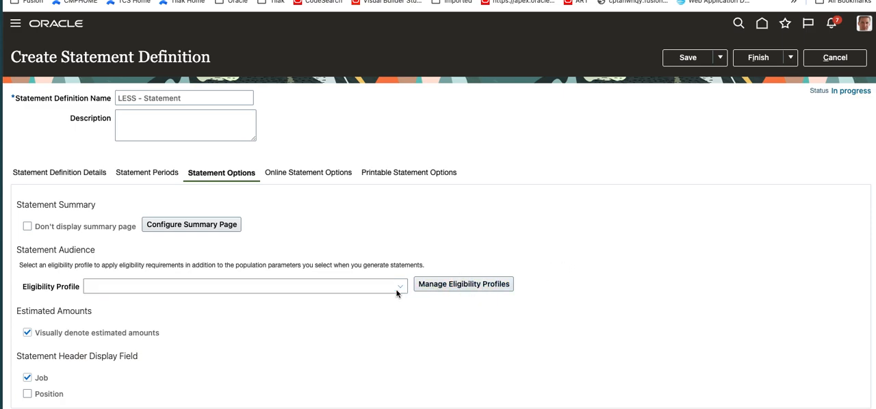
left_click(397, 290)
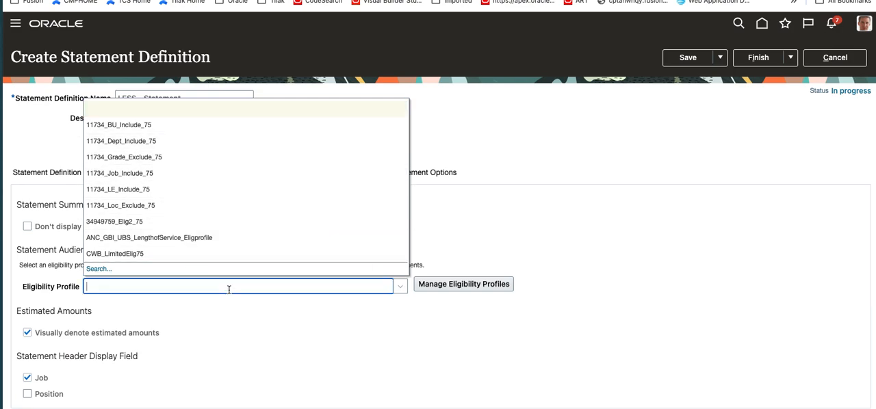
left_click(322, 370)
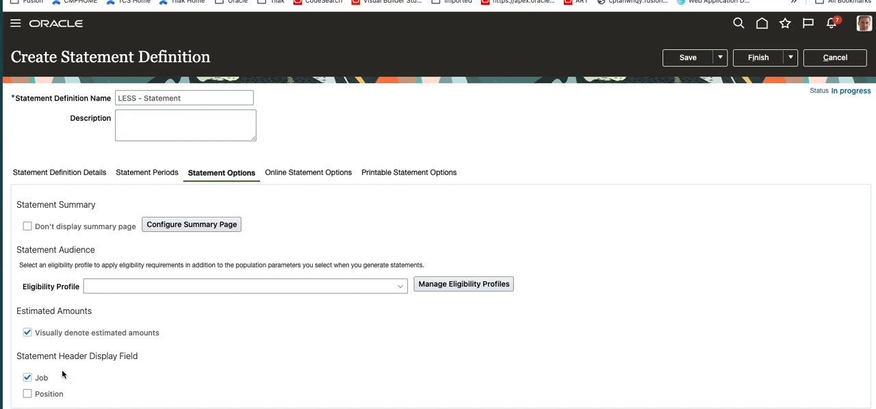
left_click(26, 395)
- Open the summary page configuration and review its monetary and nonmonetary compensation sections
left_click(186, 228)
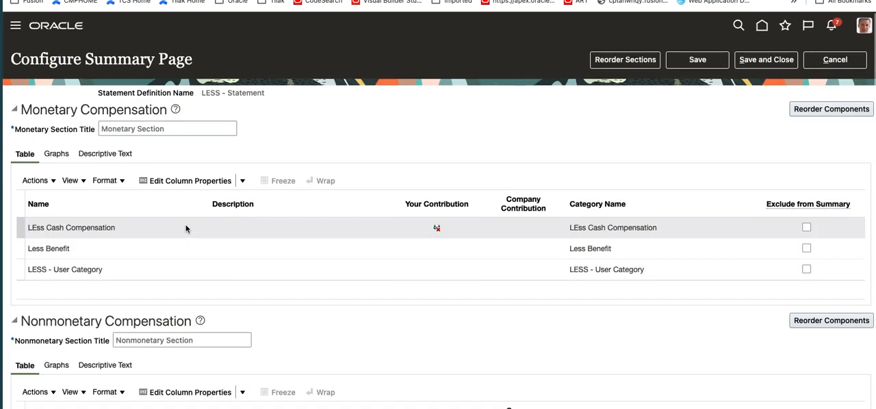
scroll(498, 301, "down", 3)
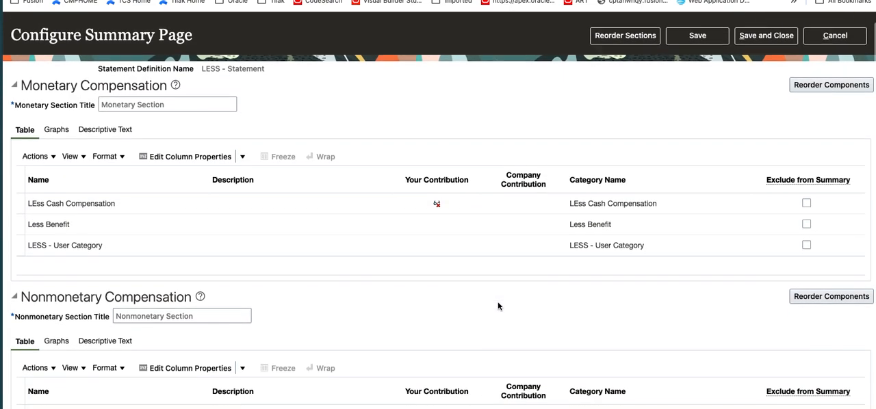
scroll(498, 301, "down", 1)
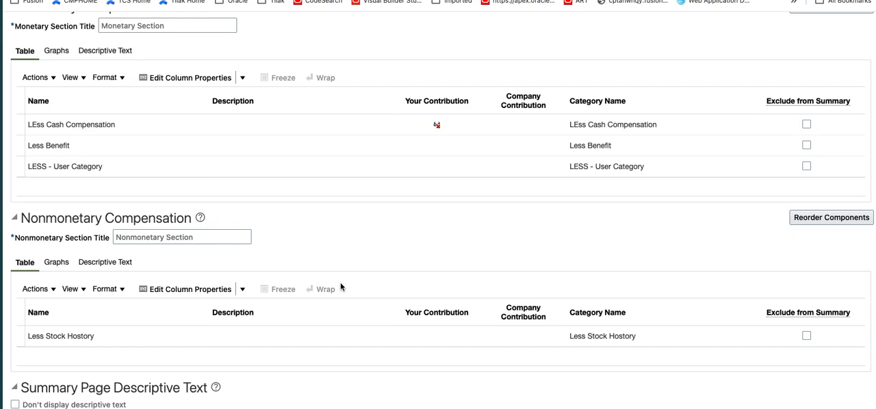
scroll(341, 287, "up", 3)
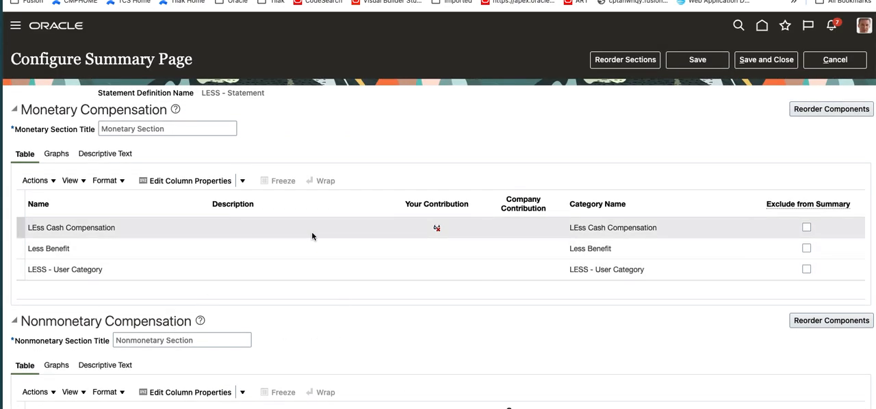
- Review the monetary and nonmonetary compensation tables, the monetary table's column actions and the summary page's descriptive text and supplemental information areas
scroll(495, 274, "down", 2)
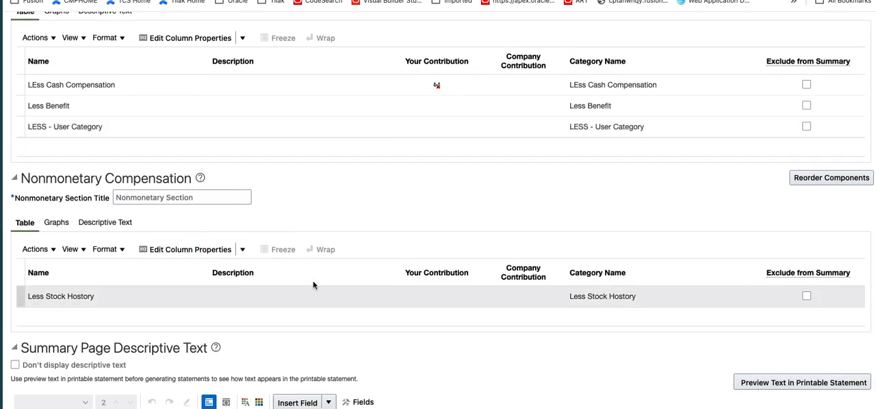
scroll(697, 240, "up", 2)
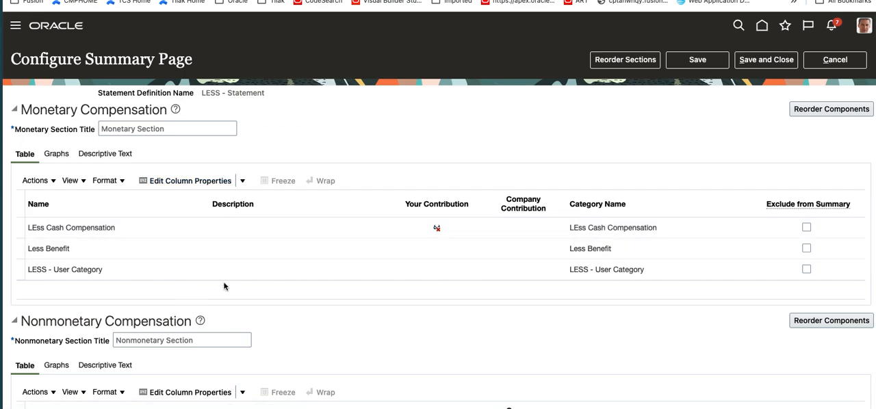
scroll(224, 287, "down", 1)
scroll(224, 287, "down", 1)
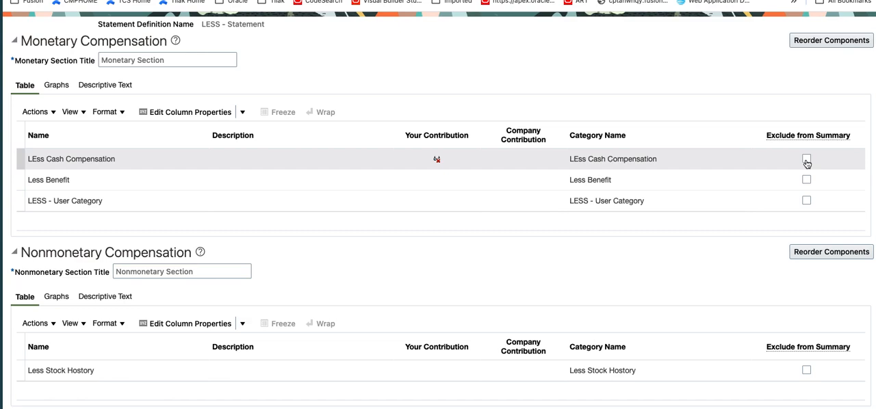
left_click(53, 113)
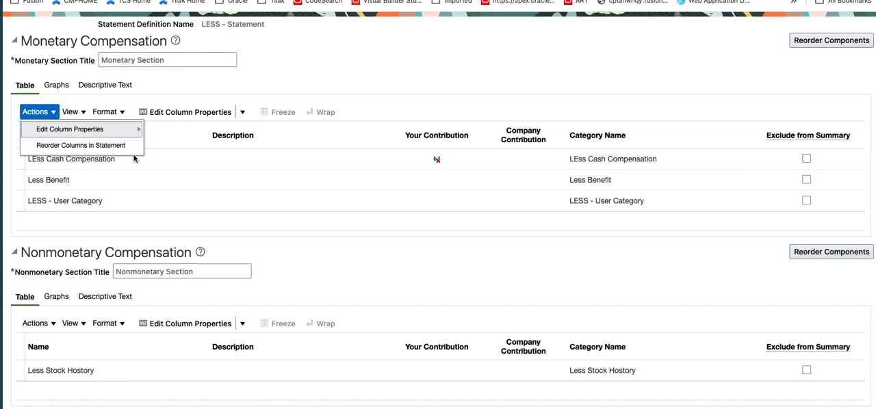
left_click(414, 285)
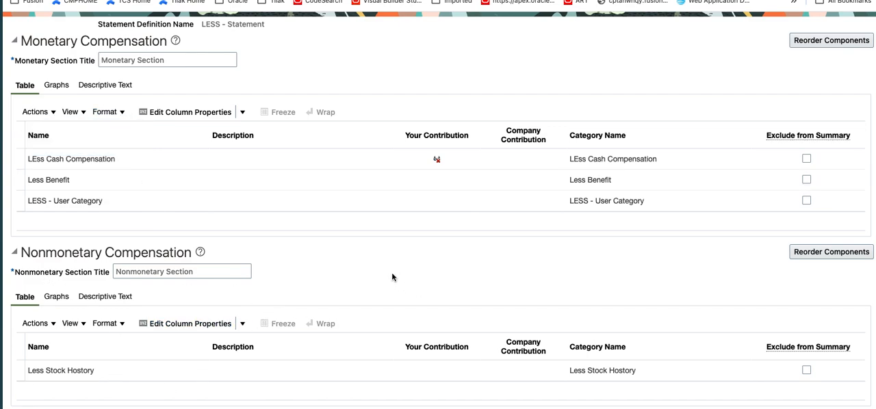
scroll(347, 257, "up", 1)
scroll(237, 239, "down", 3)
scroll(92, 340, "down", 5)
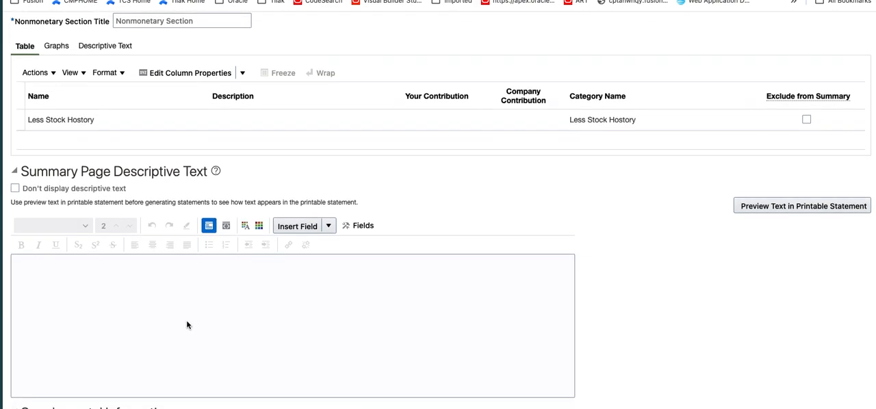
scroll(187, 320, "down", 5)
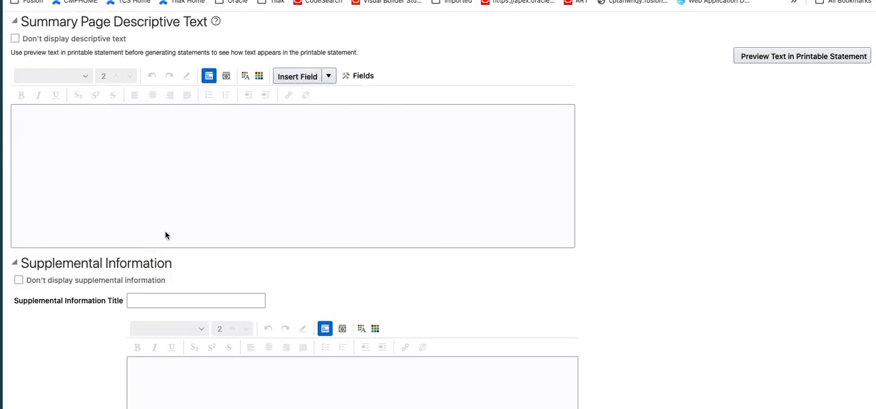
- Collapse the Summary Page Descriptive Text section and review the remaining compensation and Supplemental Information sections
scroll(166, 235, "up", 1)
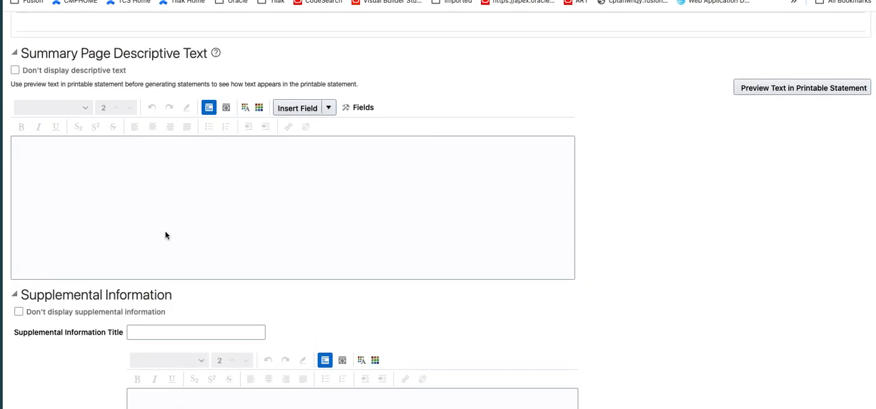
left_click(16, 54)
scroll(171, 178, "up", 12)
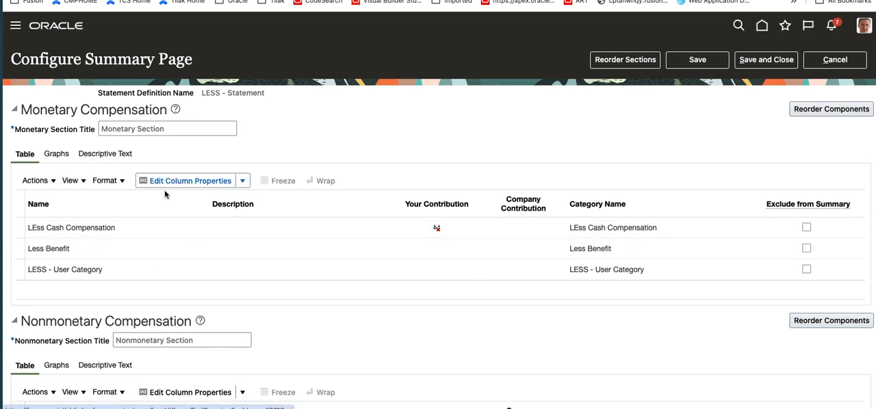
scroll(290, 362, "down", 3)
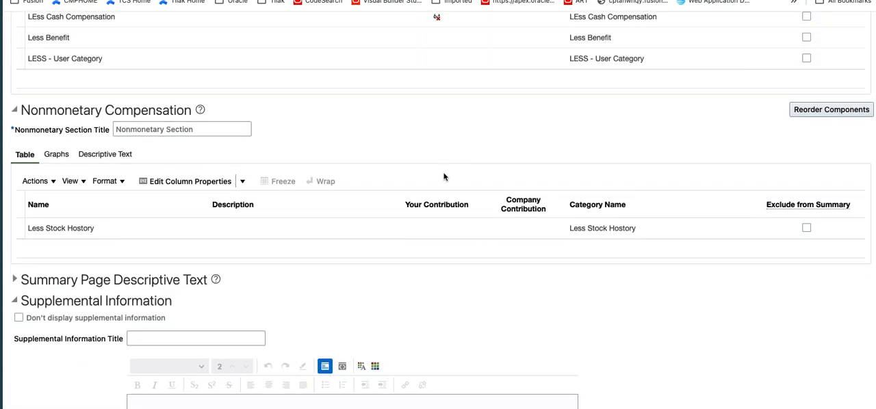
scroll(446, 178, "up", 3)
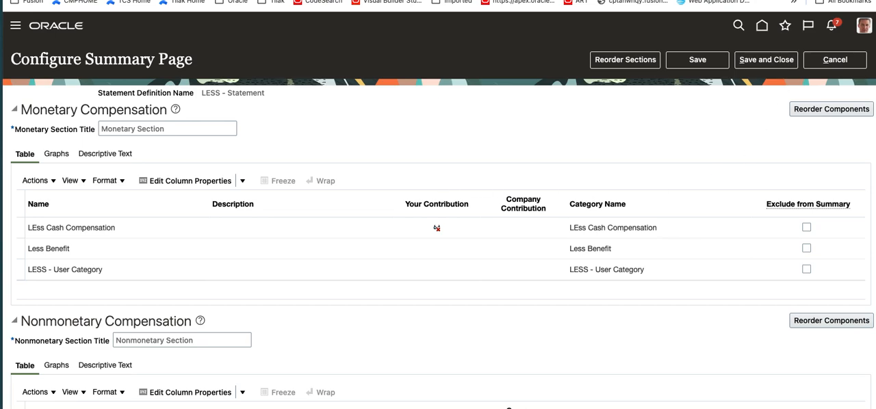
scroll(464, 266, "down", 7)
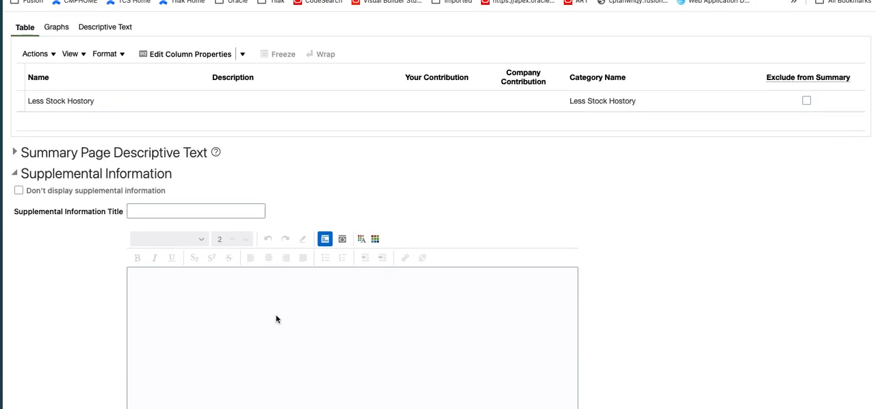
scroll(286, 147, "up", 3)
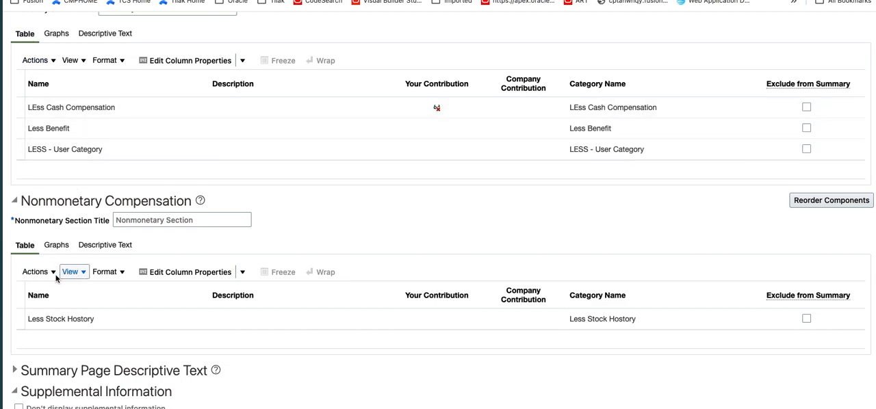
scroll(226, 281, "down", 2)
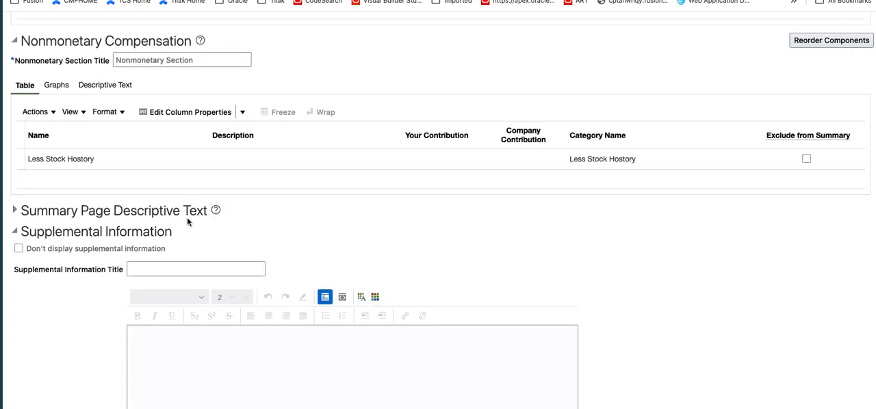
scroll(308, 293, "up", 5)
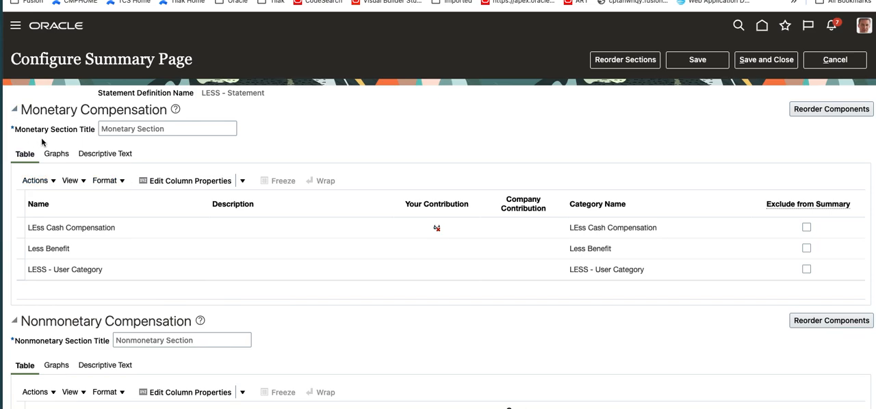
- View the component order of the Monetary Compensation section and leave without reordering anything
scroll(134, 287, "down", 1)
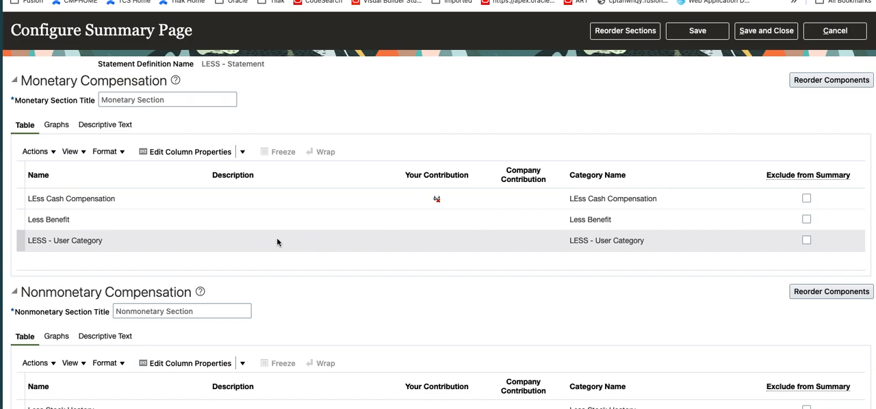
left_click(821, 80)
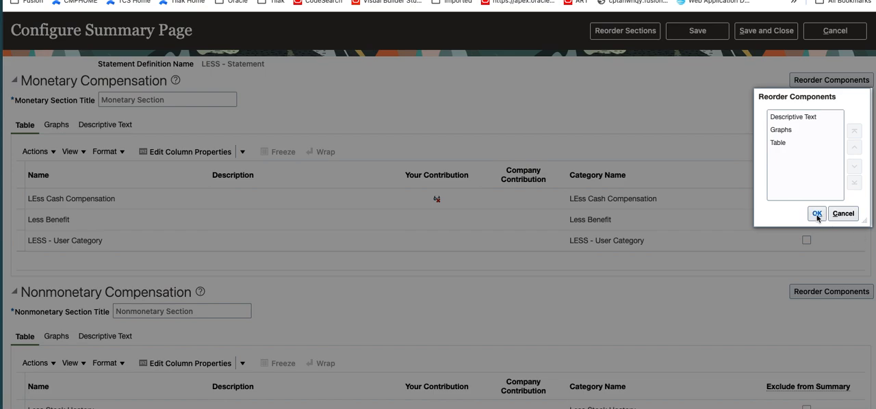
left_click(842, 214)
- Save the summary page configuration and return to the statement definition
scroll(514, 254, "down", 5)
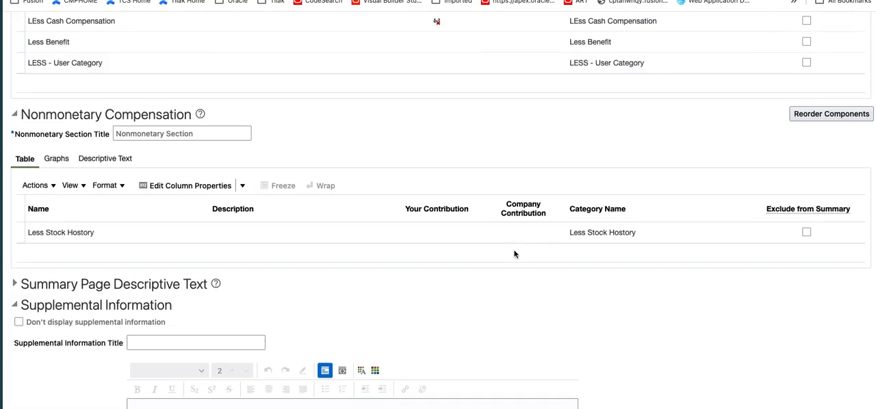
scroll(514, 254, "up", 6)
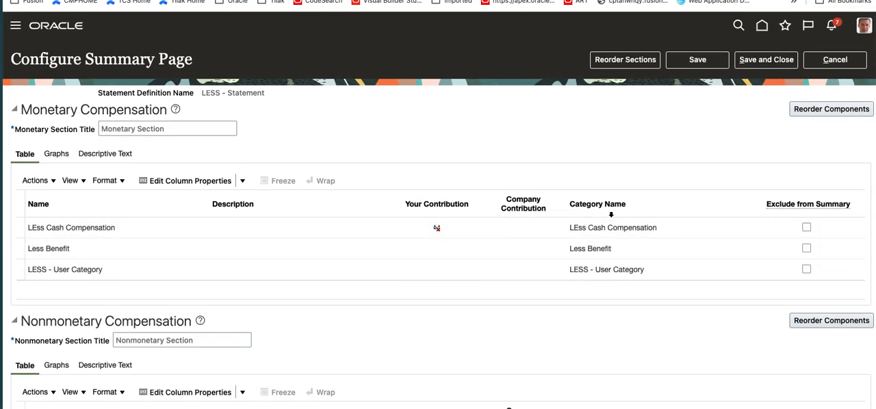
left_click(768, 63)
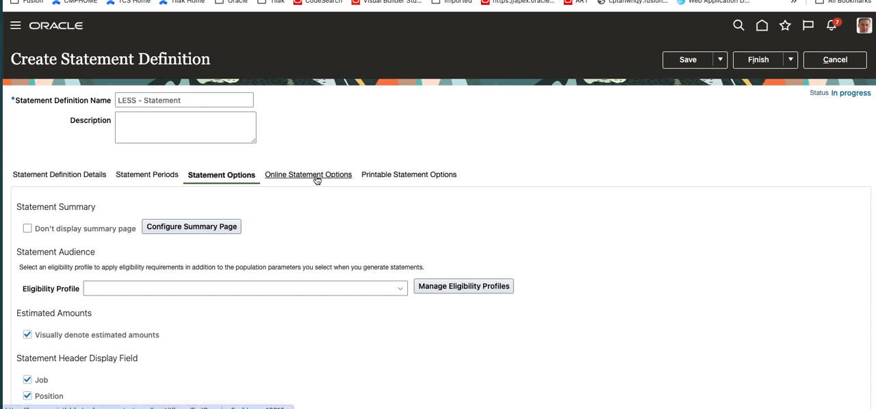
- Review the online statement options and the choices for the default switchable display currency, keeping Preferred currency
left_click(316, 176)
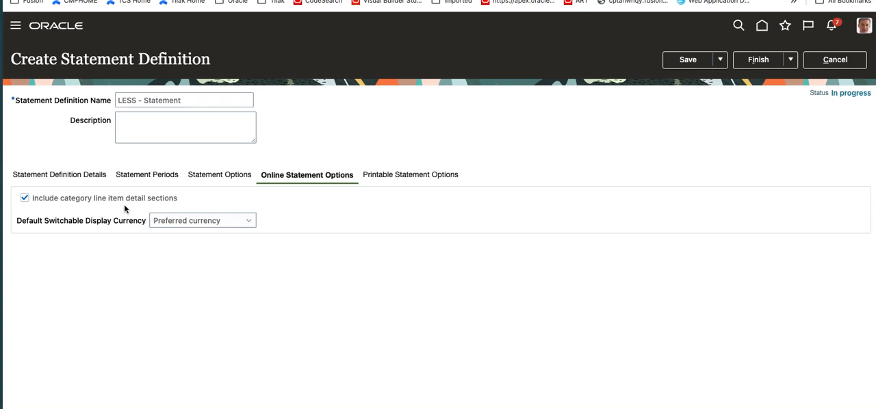
left_click(232, 222)
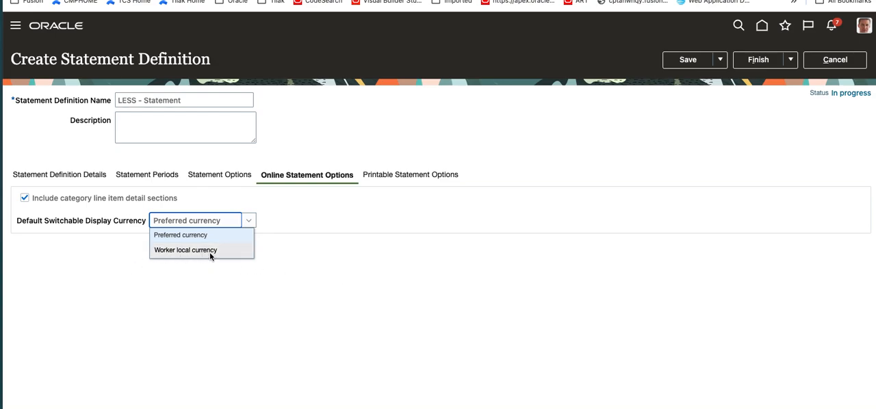
left_click(387, 262)
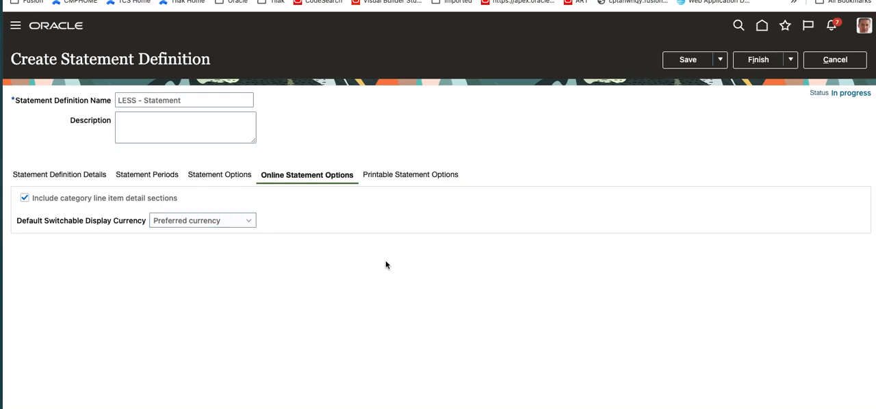
left_click(206, 226)
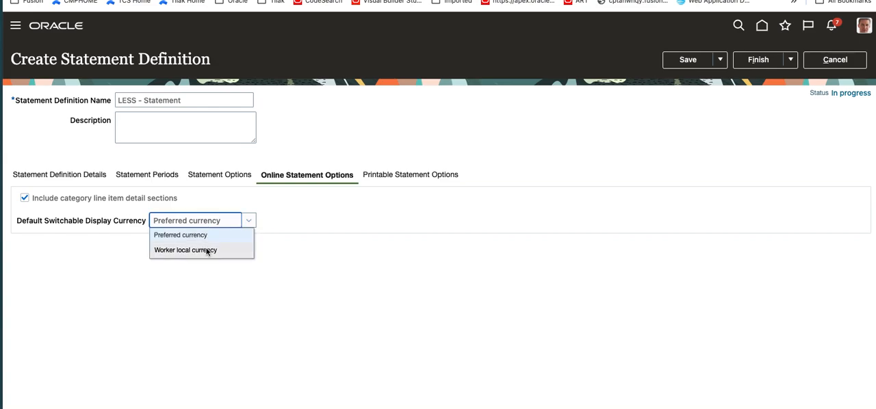
left_click(208, 226)
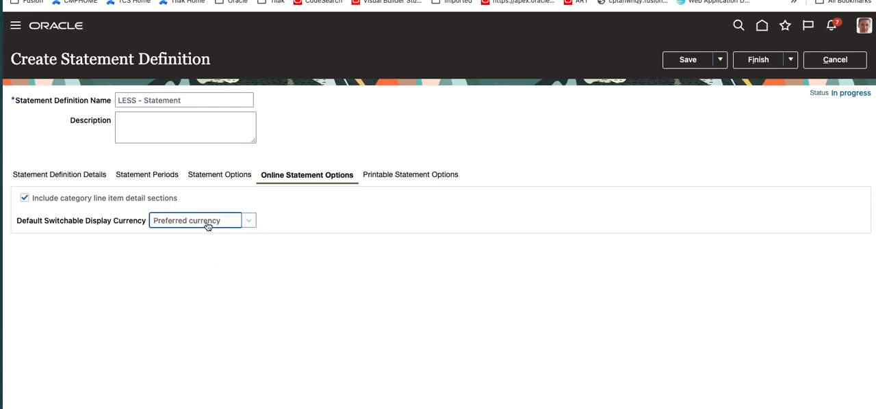
- Include category line item detail sections in the printable statement options
left_click(428, 175)
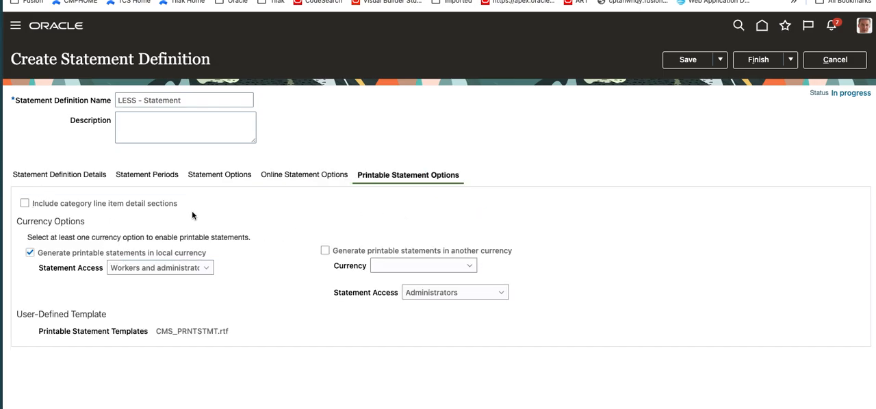
left_click(25, 203)
- Try generating printable statements in another currency, view the currency choices, and turn the option back off
left_click(406, 257)
left_click(408, 271)
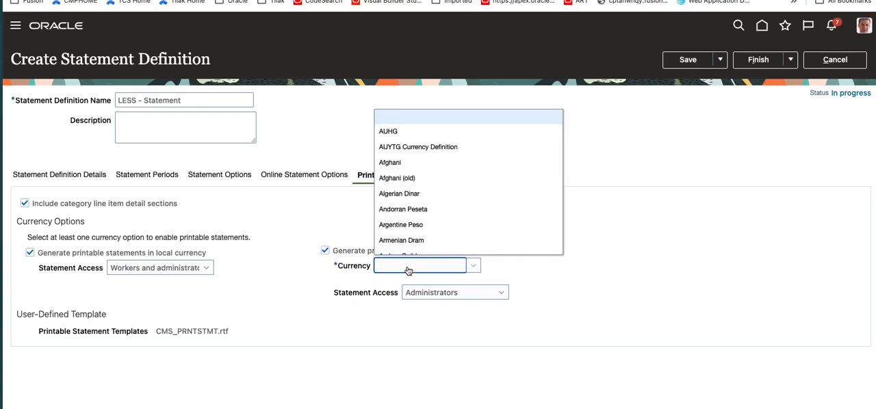
left_click(325, 252)
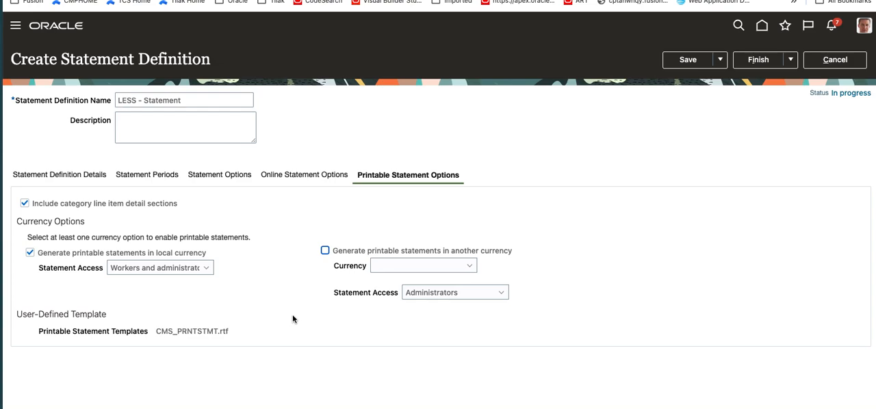
- Save the statement definition and finish it without generating statements
left_click(689, 62)
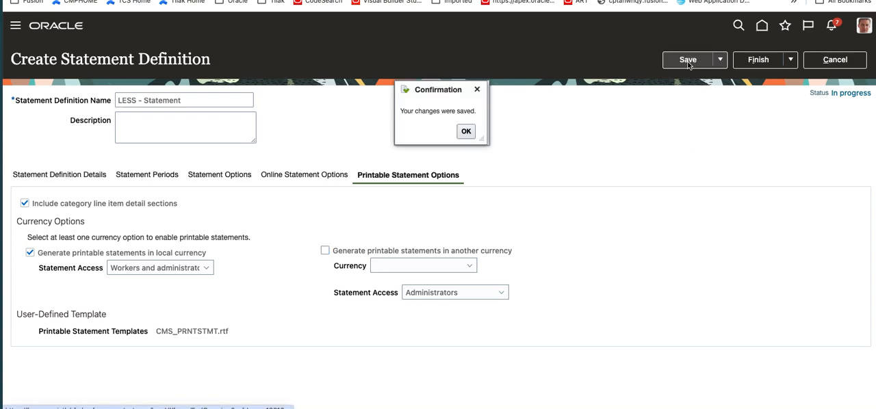
left_click(466, 132)
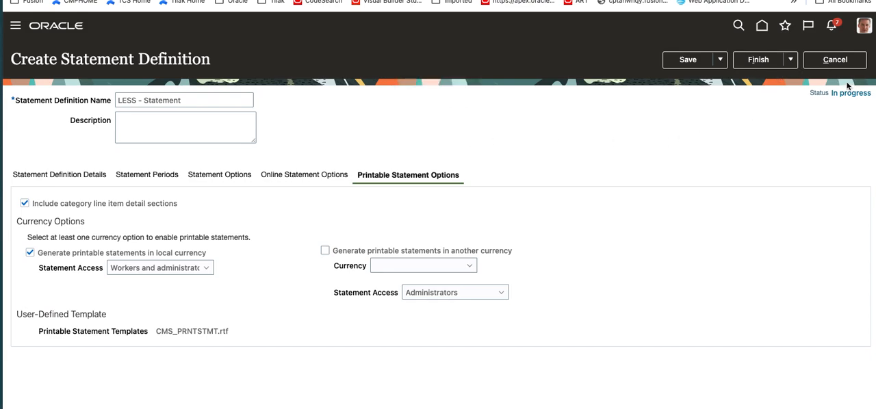
left_click(793, 61)
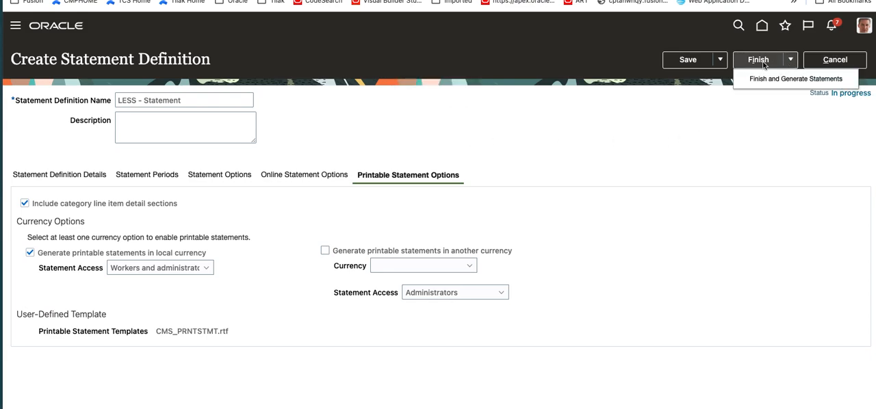
left_click(767, 74)
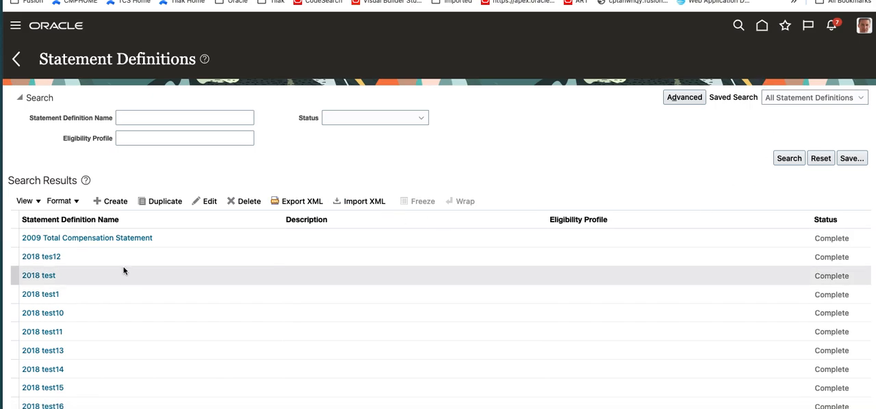
- Search the statement definitions for "LEss", open LESS - Statement to check its status, and leave it without making changes
left_click(169, 118)
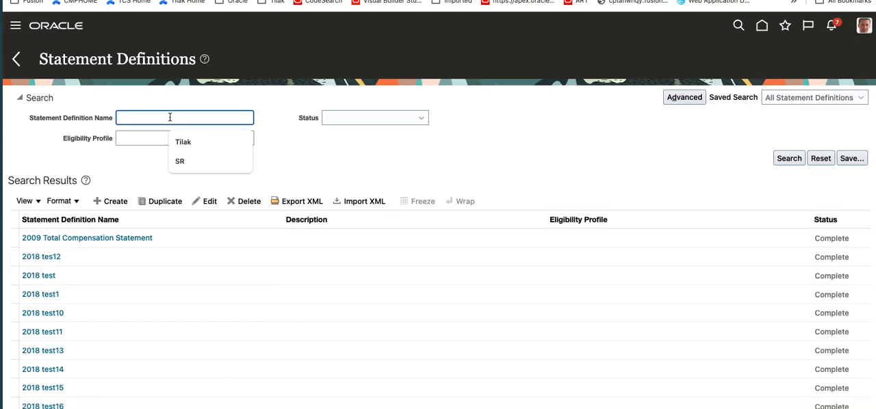
type("LEss")
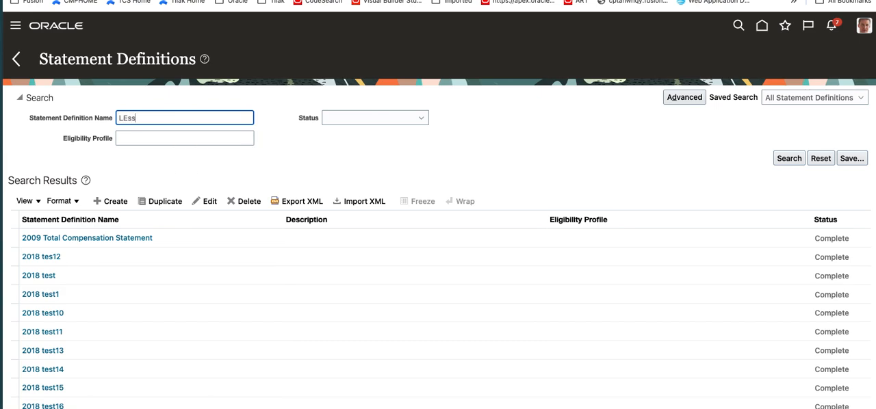
key("Return")
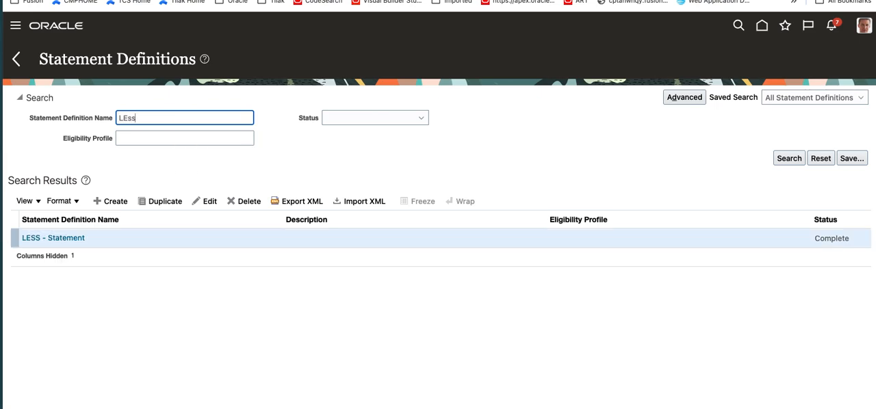
left_click(61, 240)
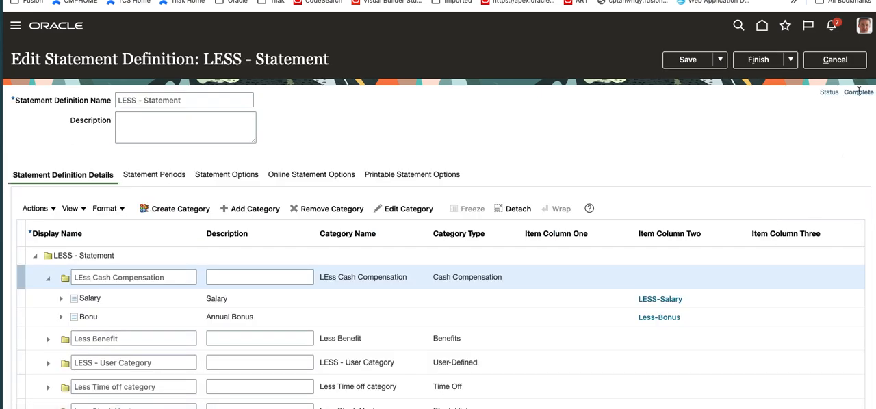
left_click(791, 60)
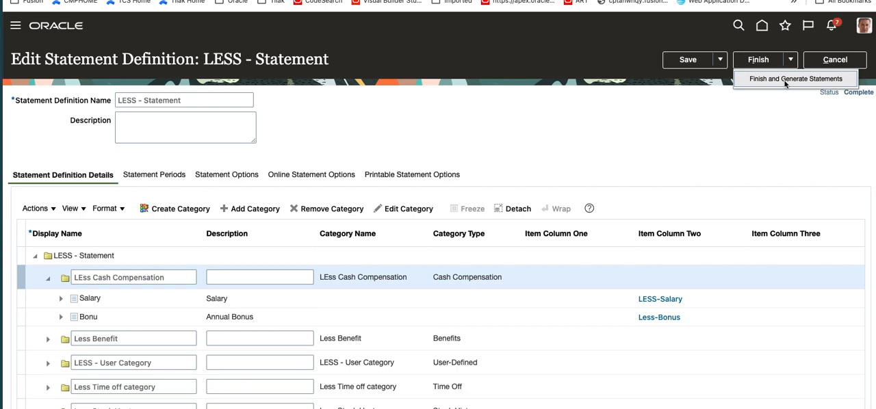
left_click(834, 60)
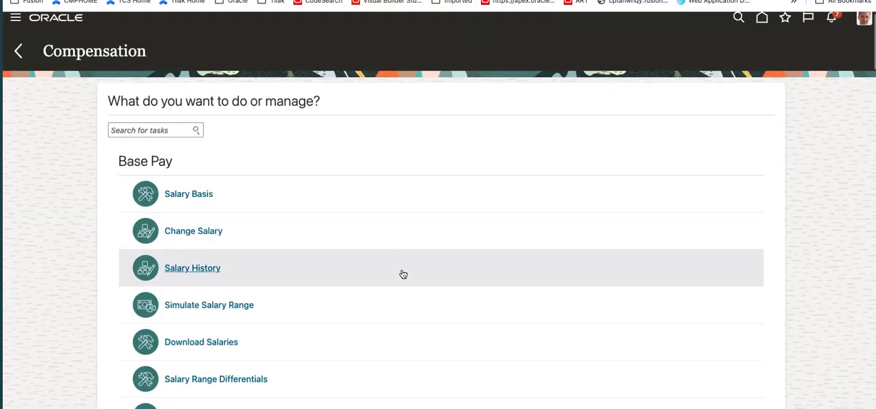
- Find the Generate Statements task under Total Compensation Statements in the Compensation work area
scroll(401, 274, "down", 2)
scroll(402, 274, "down", 10)
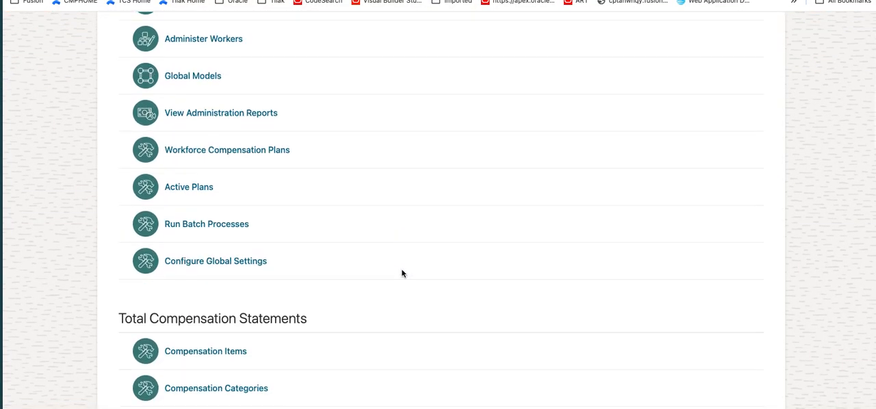
scroll(402, 273, "down", 1)
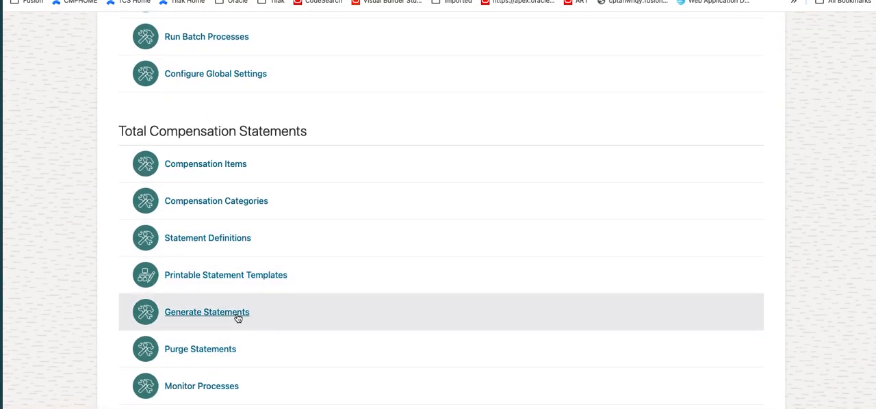